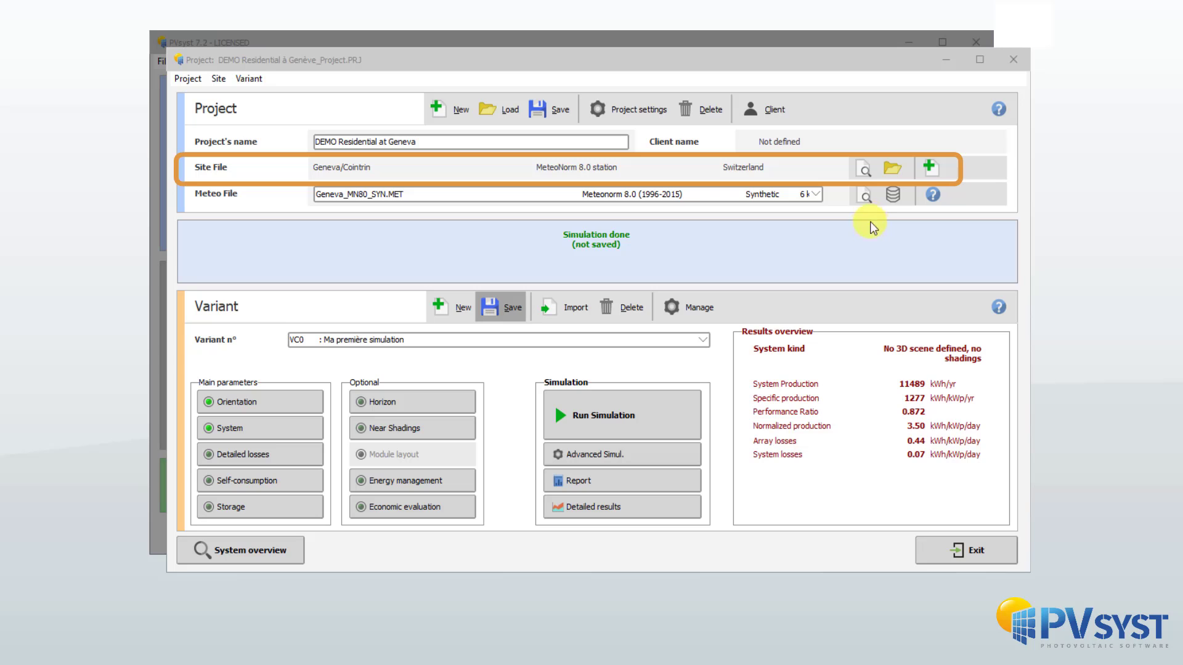
click(887, 170)
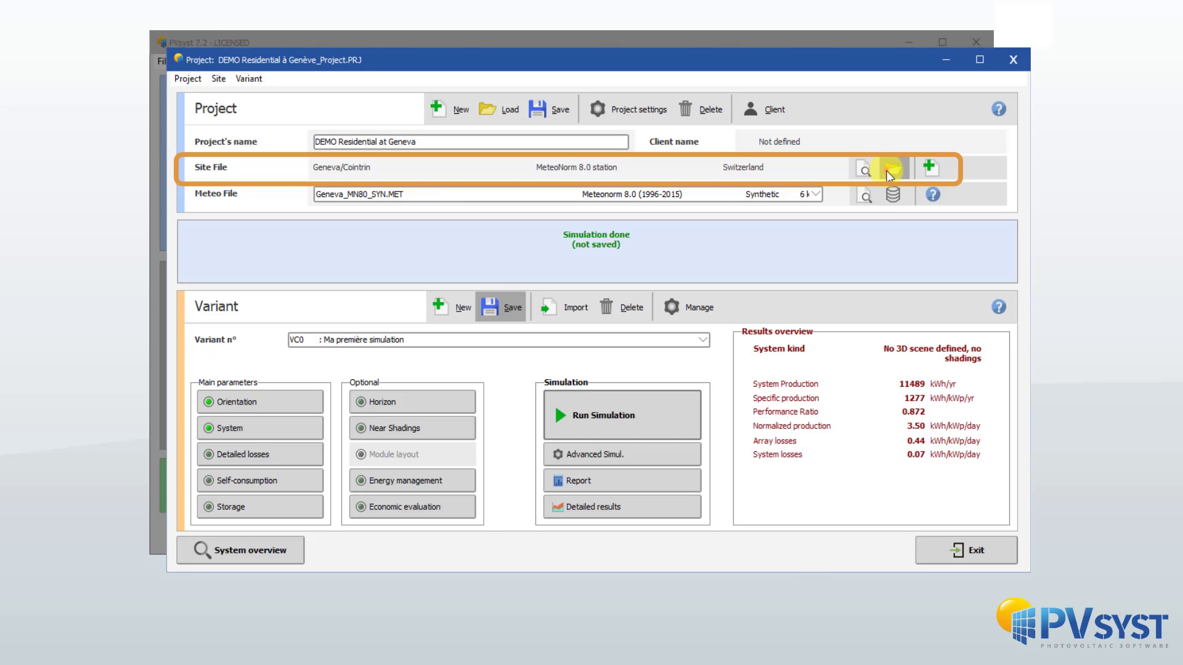
scroll(827, 380, down, 5)
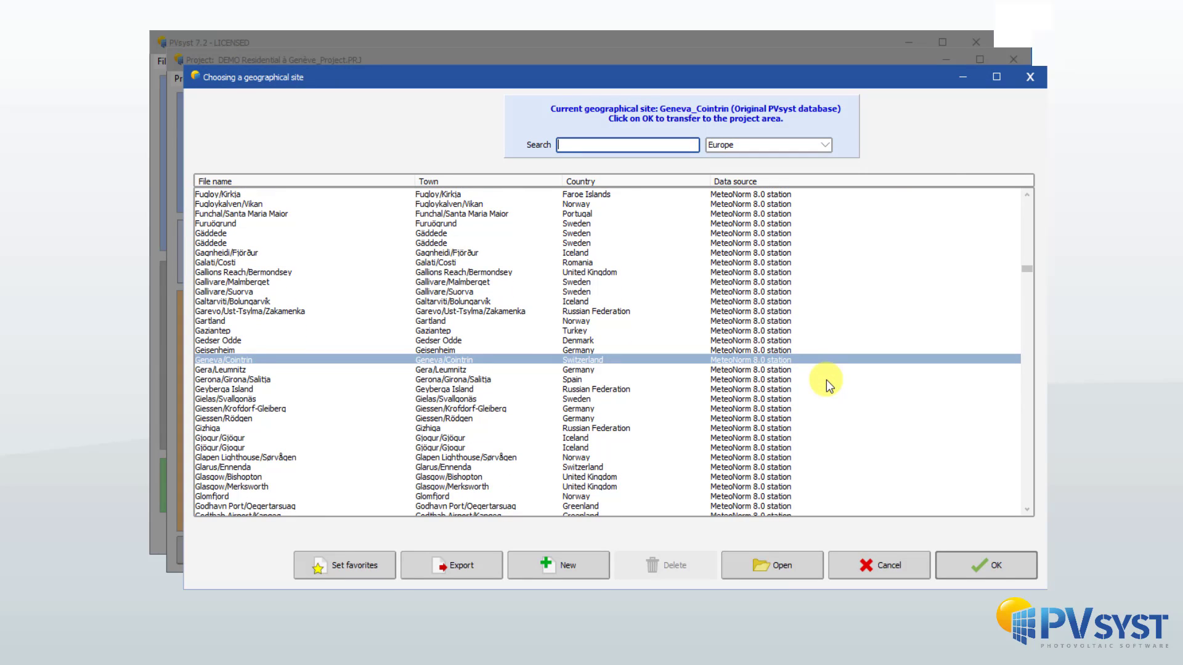
key(Return)
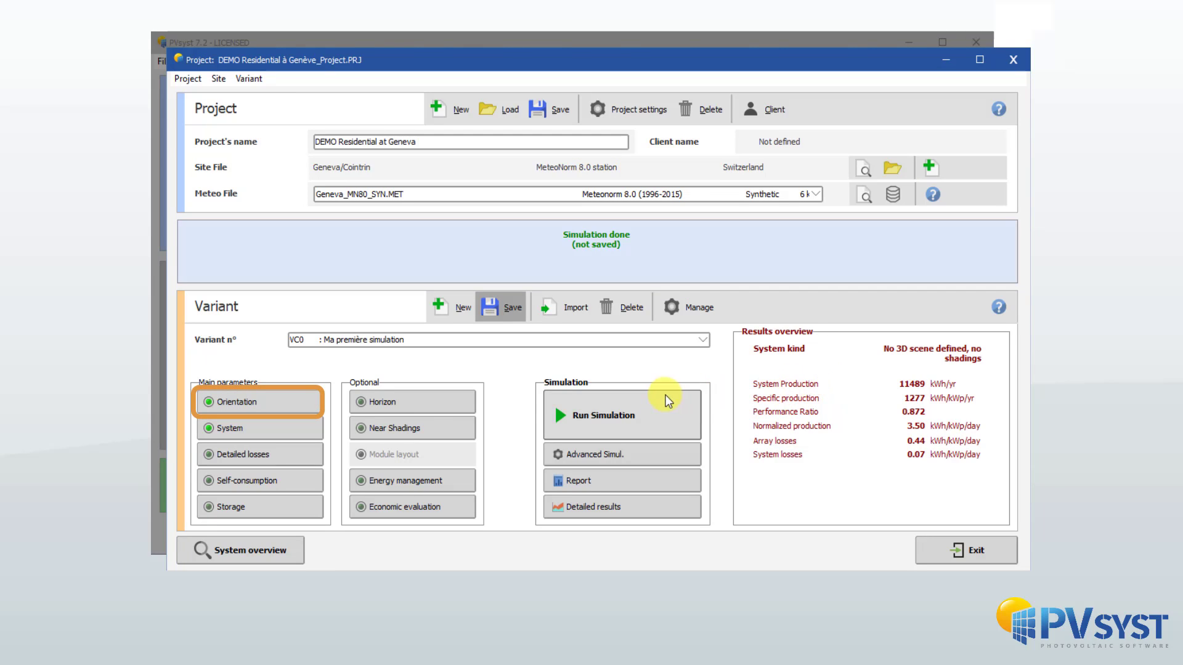
Step: Check VC1's orientation field types, then its system's 300 Wp 27V Si-mono module and inverter options
click(296, 404)
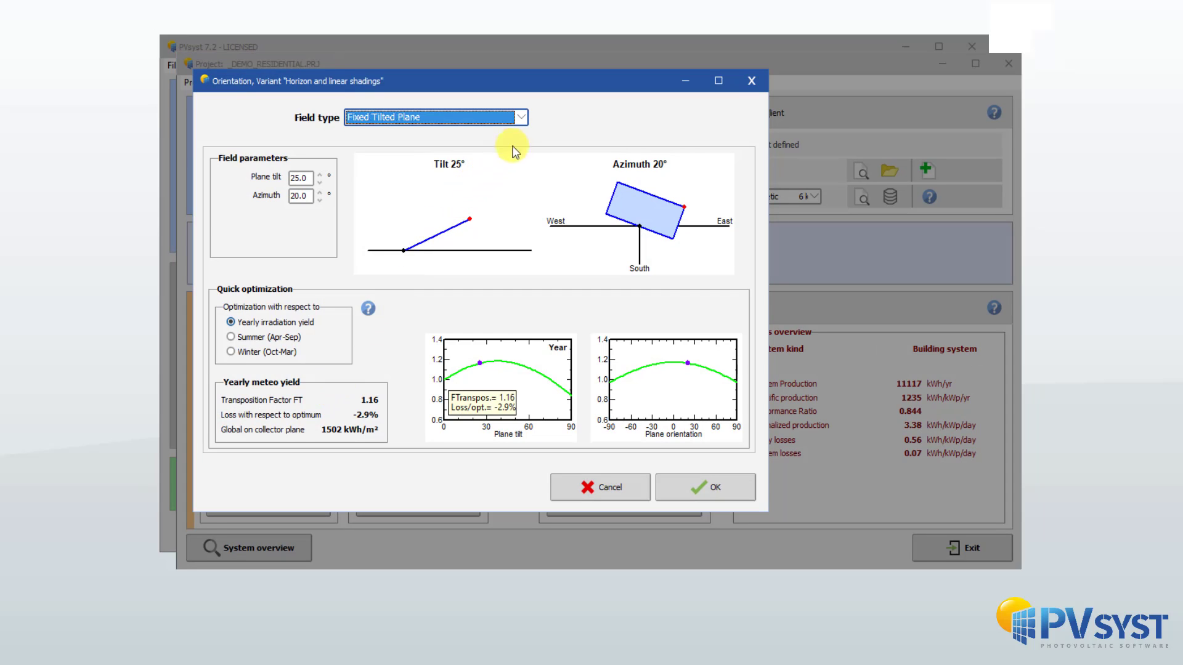
click(524, 119)
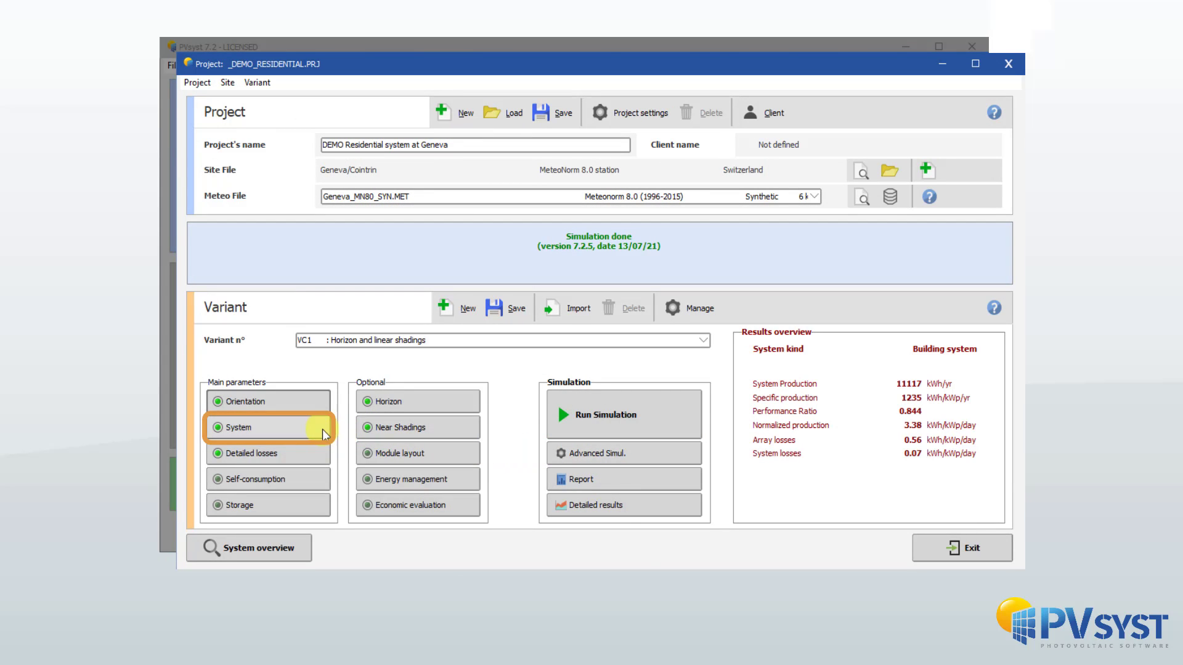
click(322, 428)
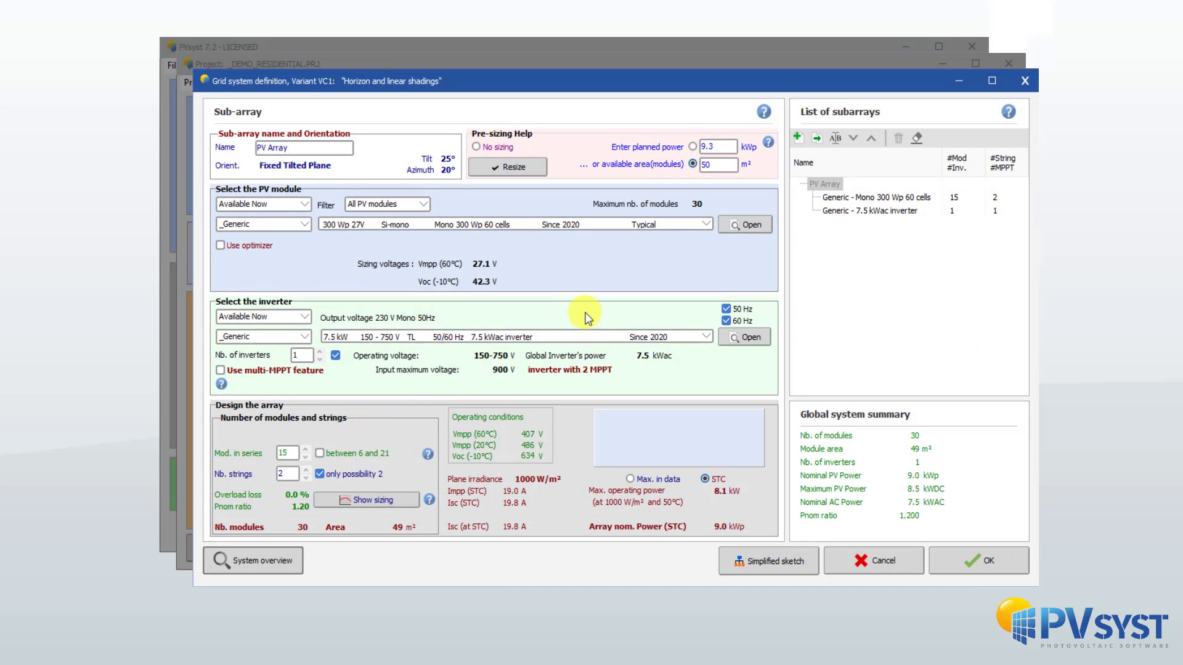
click(706, 226)
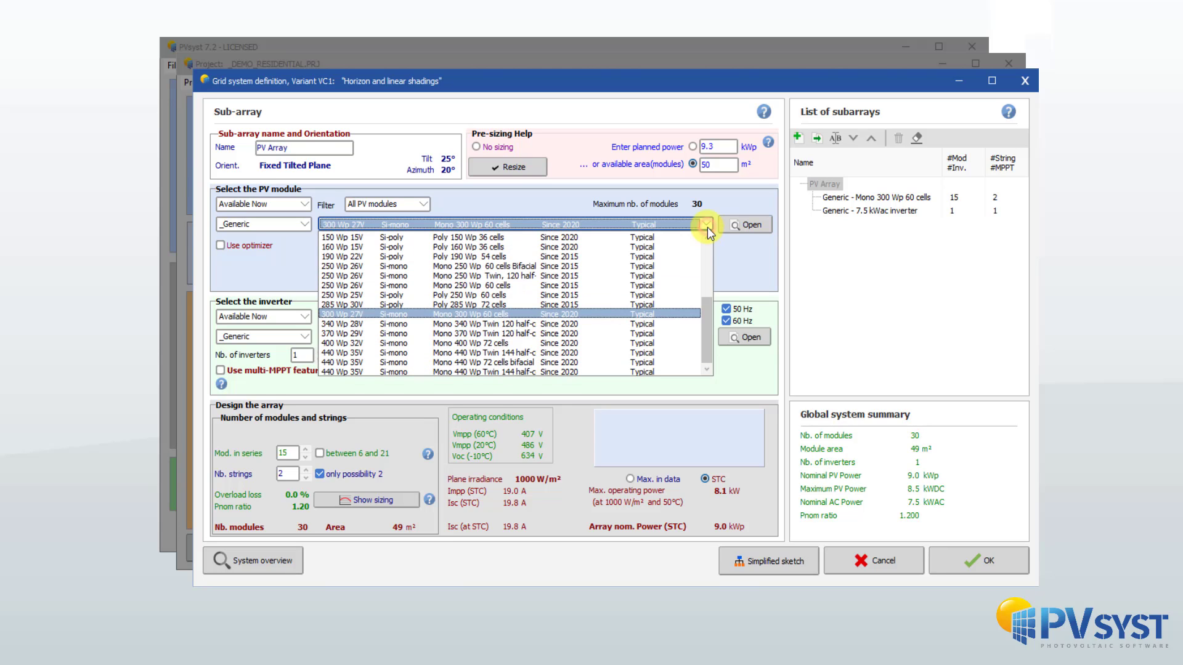
click(707, 227)
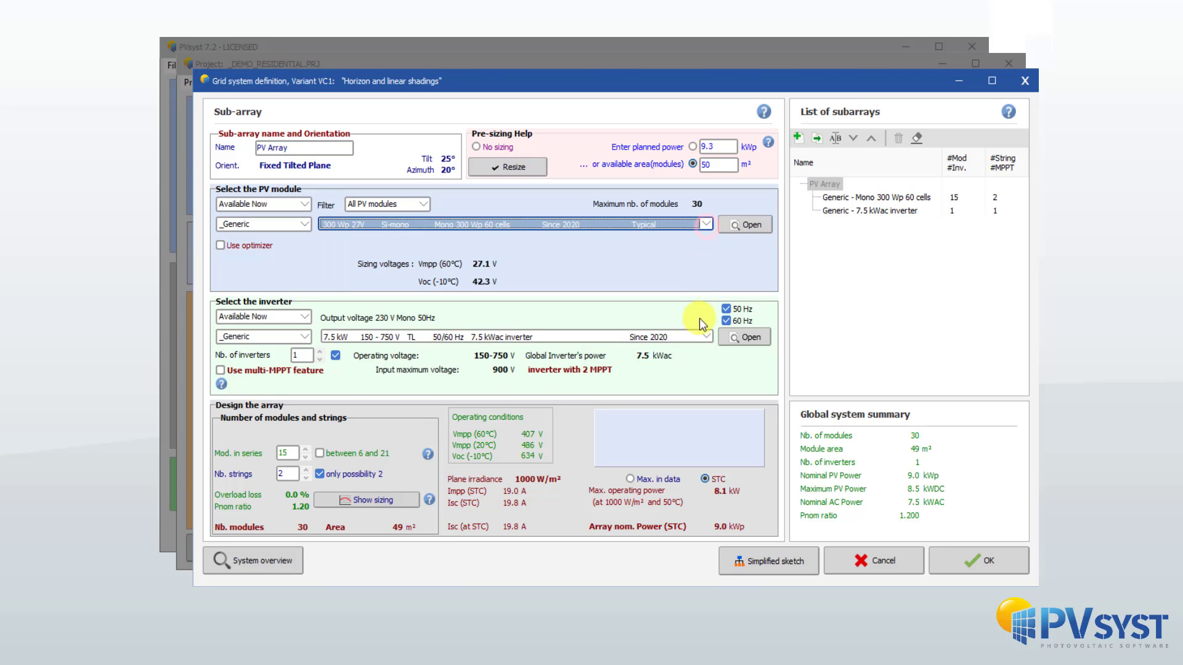
click(707, 339)
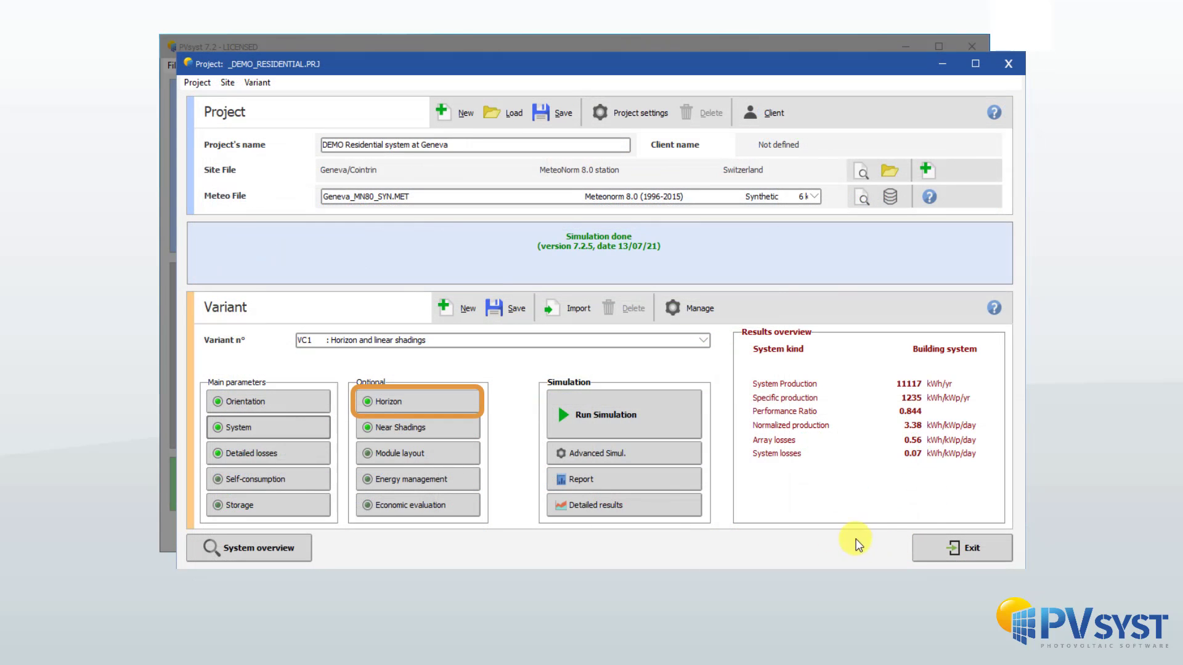
click(470, 408)
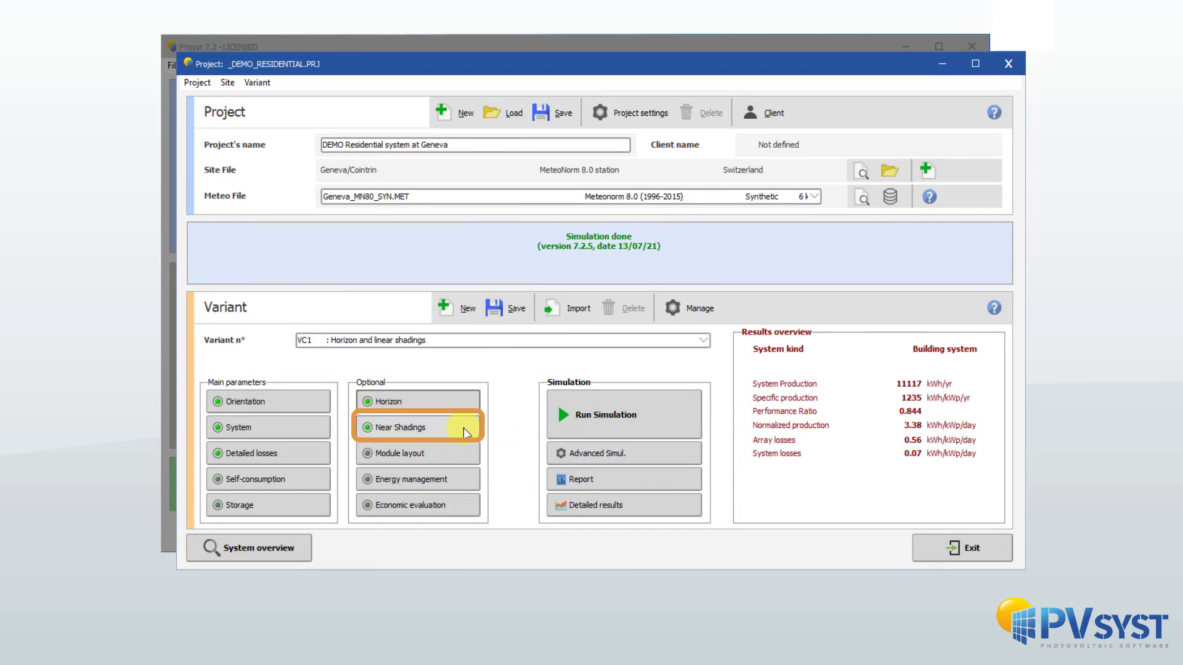
click(462, 428)
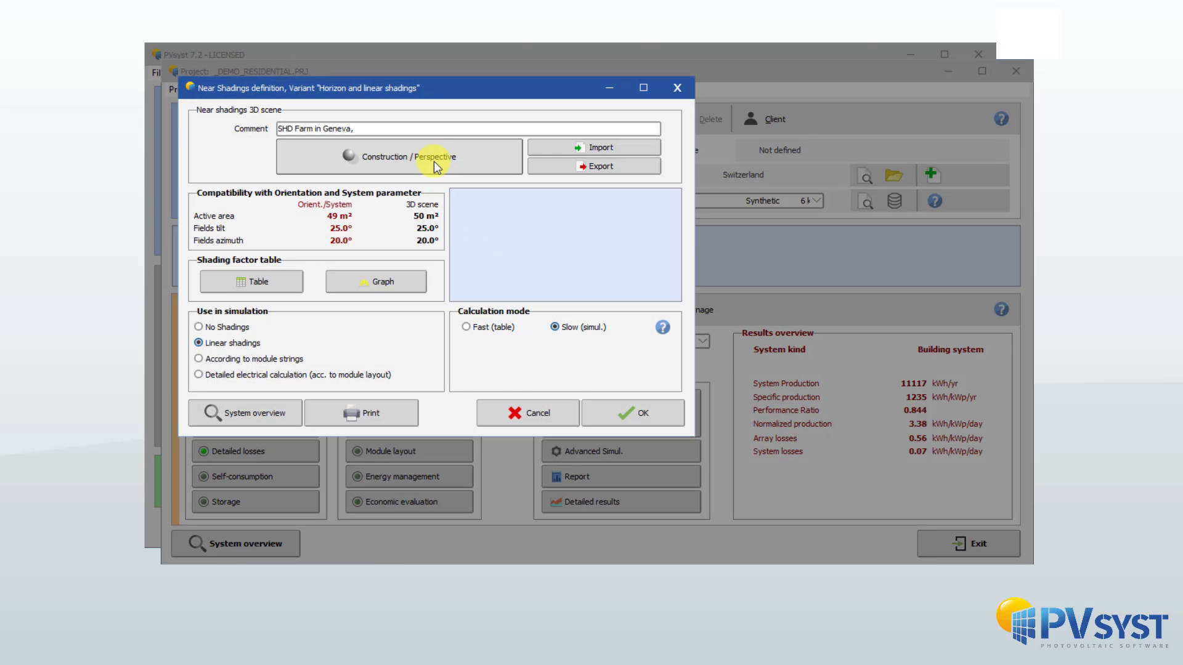
click(433, 161)
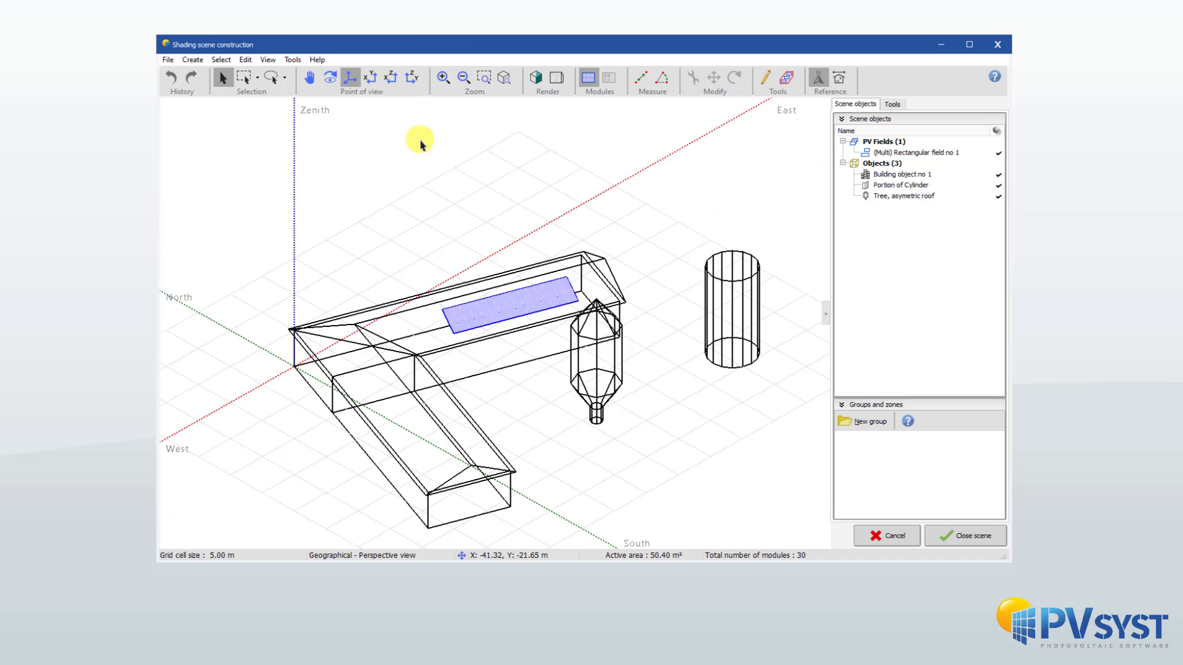
click(536, 80)
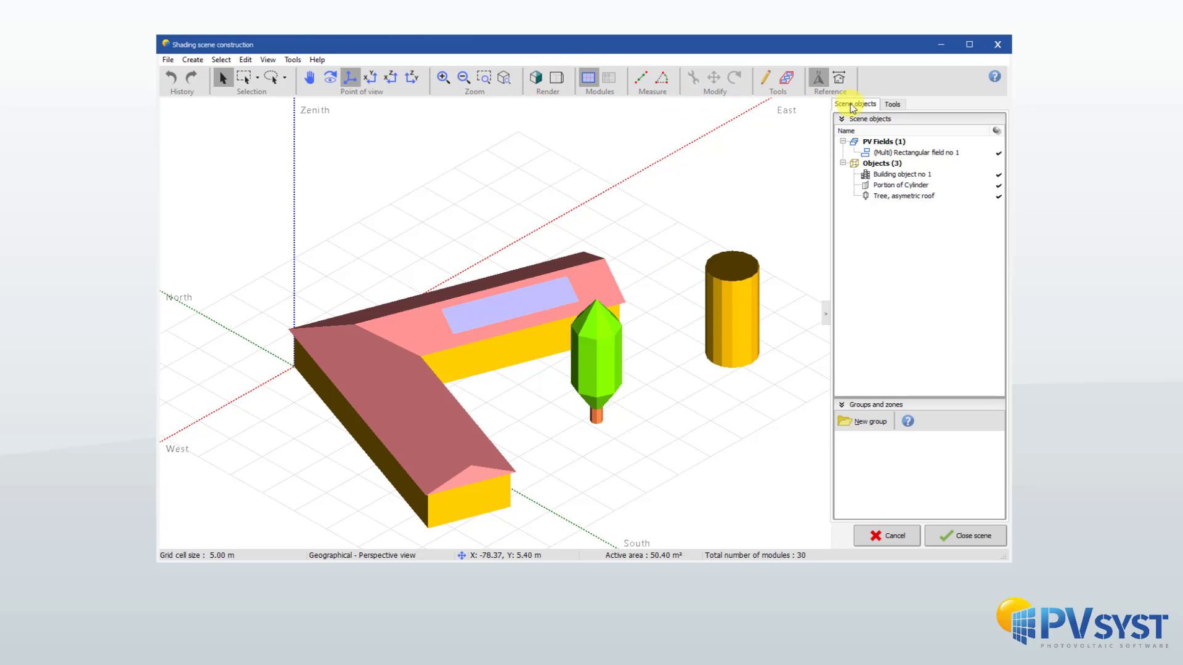
click(891, 104)
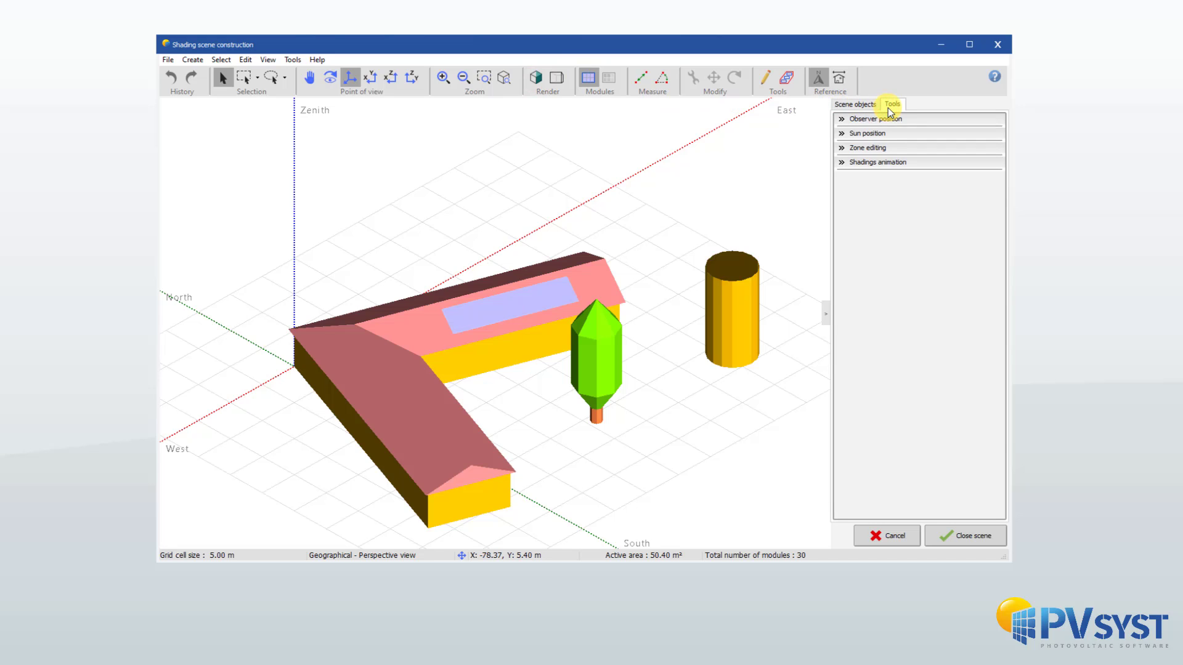
click(888, 164)
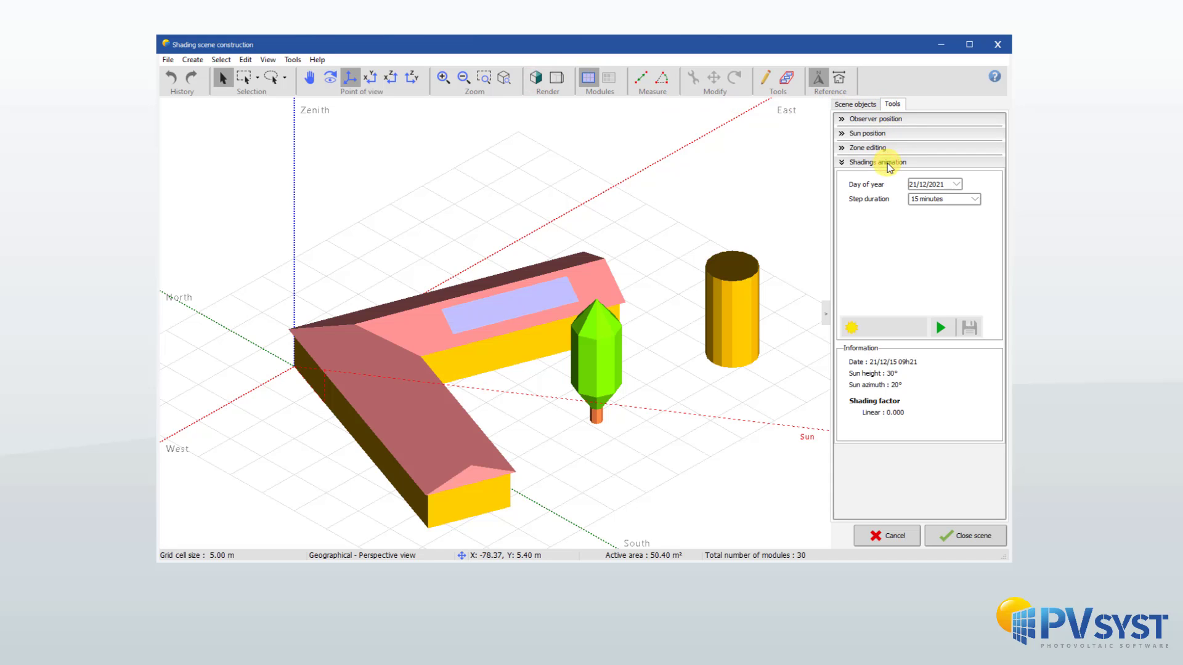
click(941, 328)
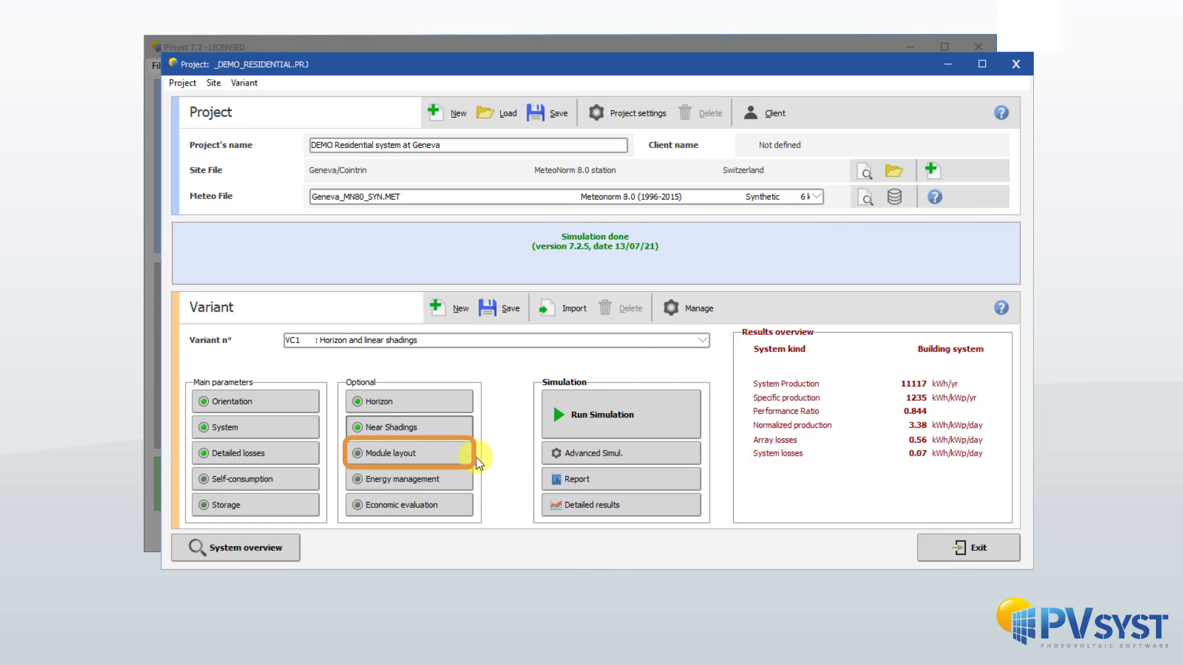
Step: Calculate the 3D shading losses for the module layout
click(446, 458)
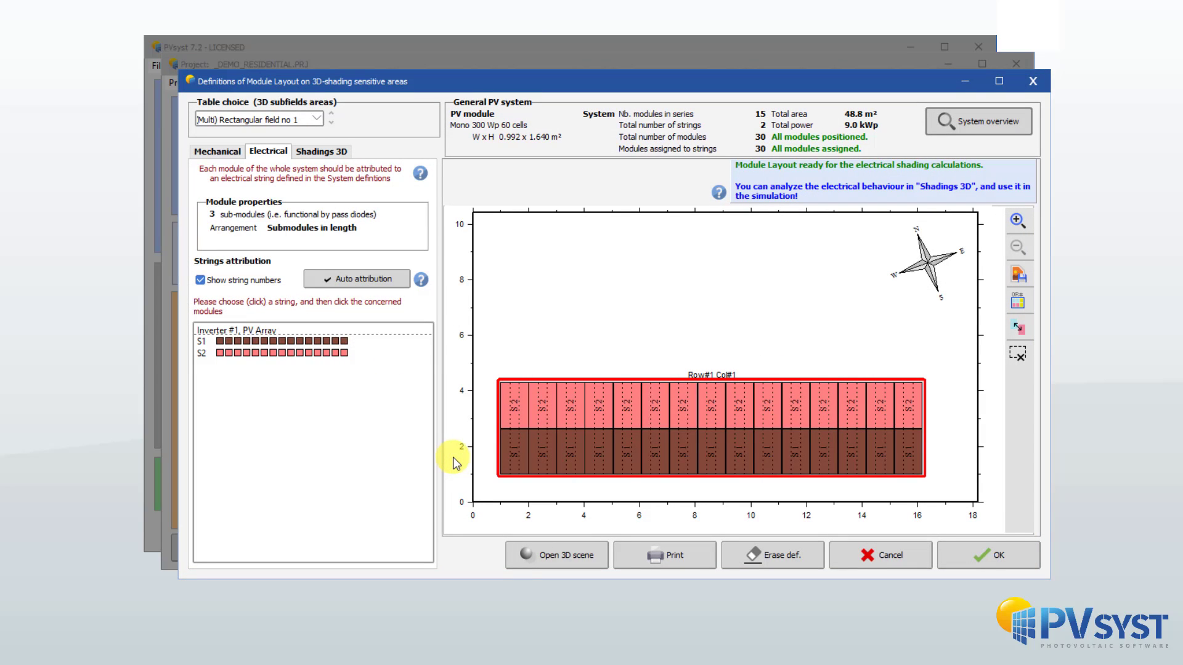
click(314, 154)
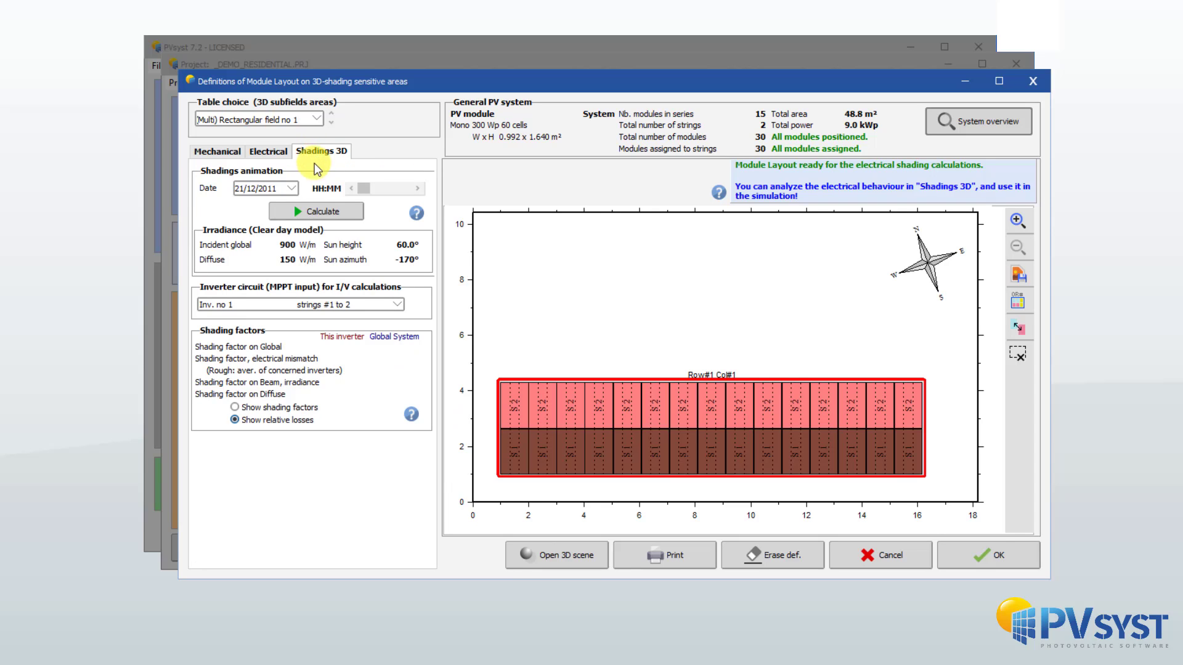
click(309, 210)
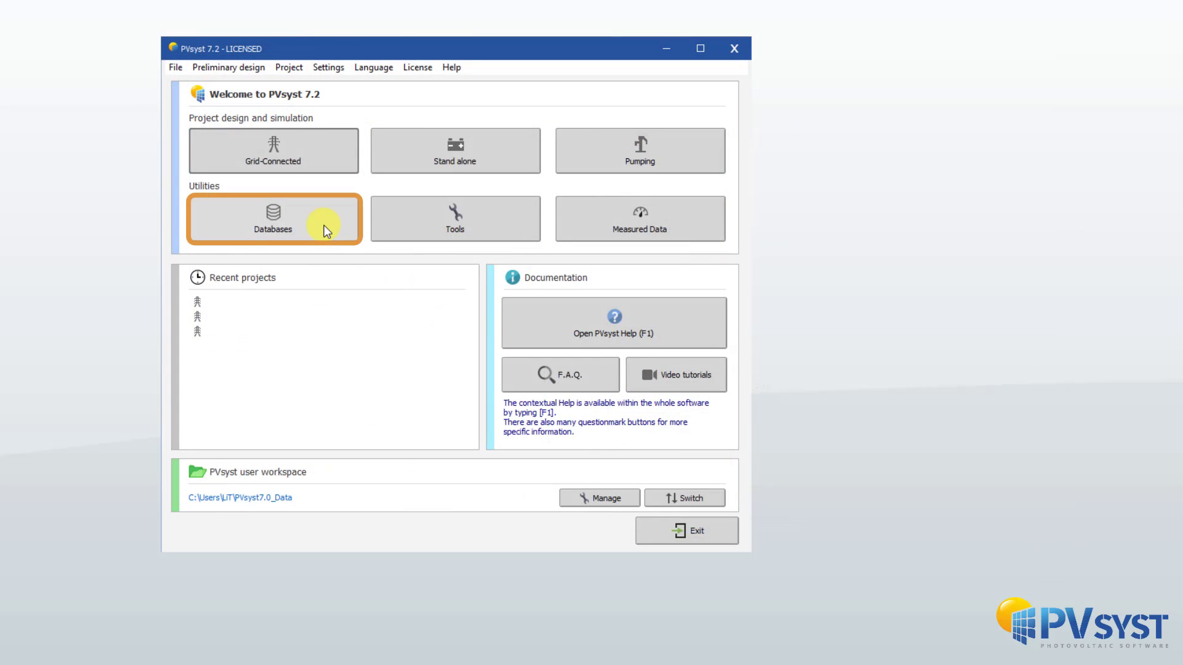
Step: Create a new Genève geographical site from the map point with imported monthly meteo data
click(324, 224)
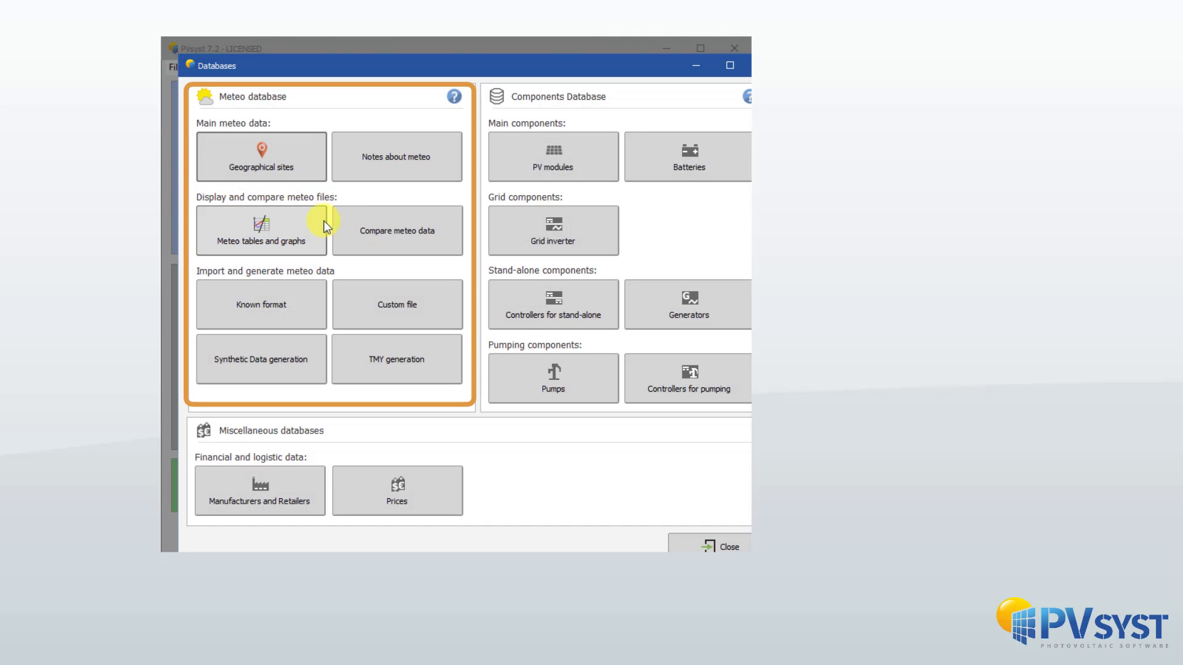
click(296, 164)
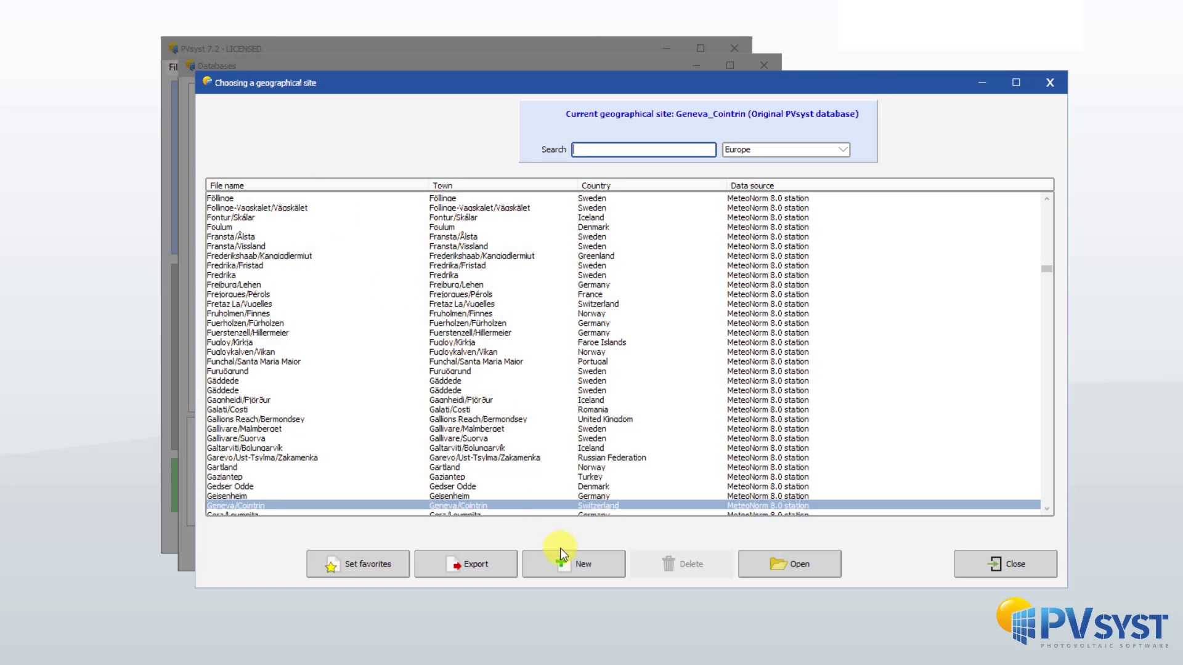
click(561, 555)
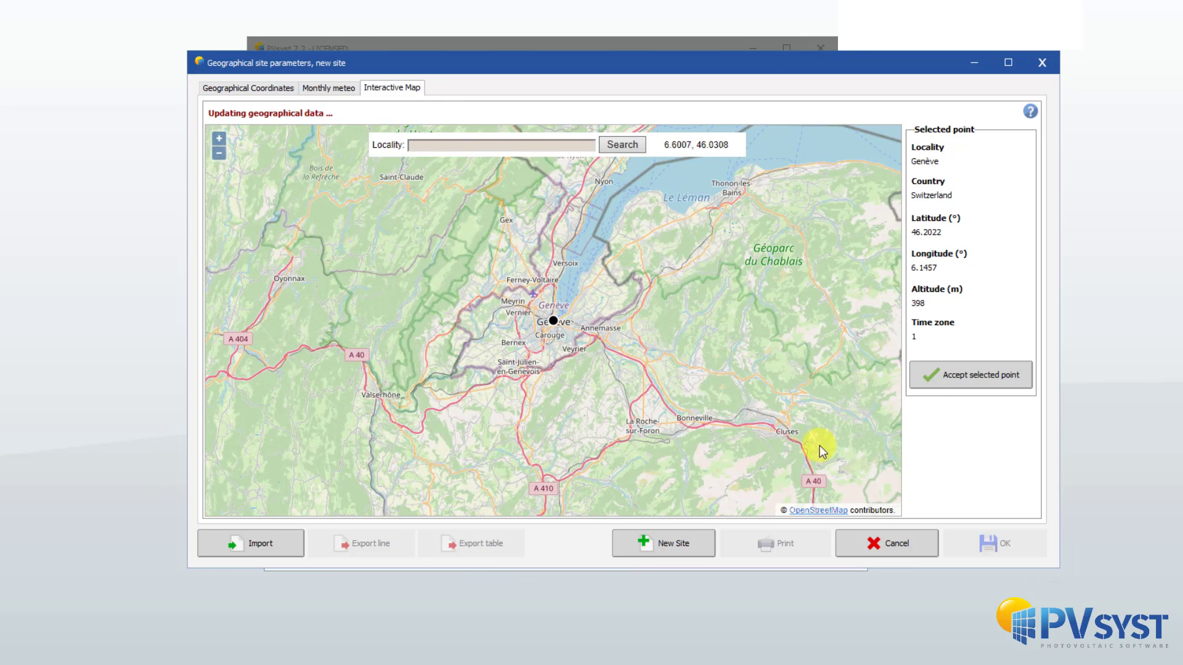
click(941, 377)
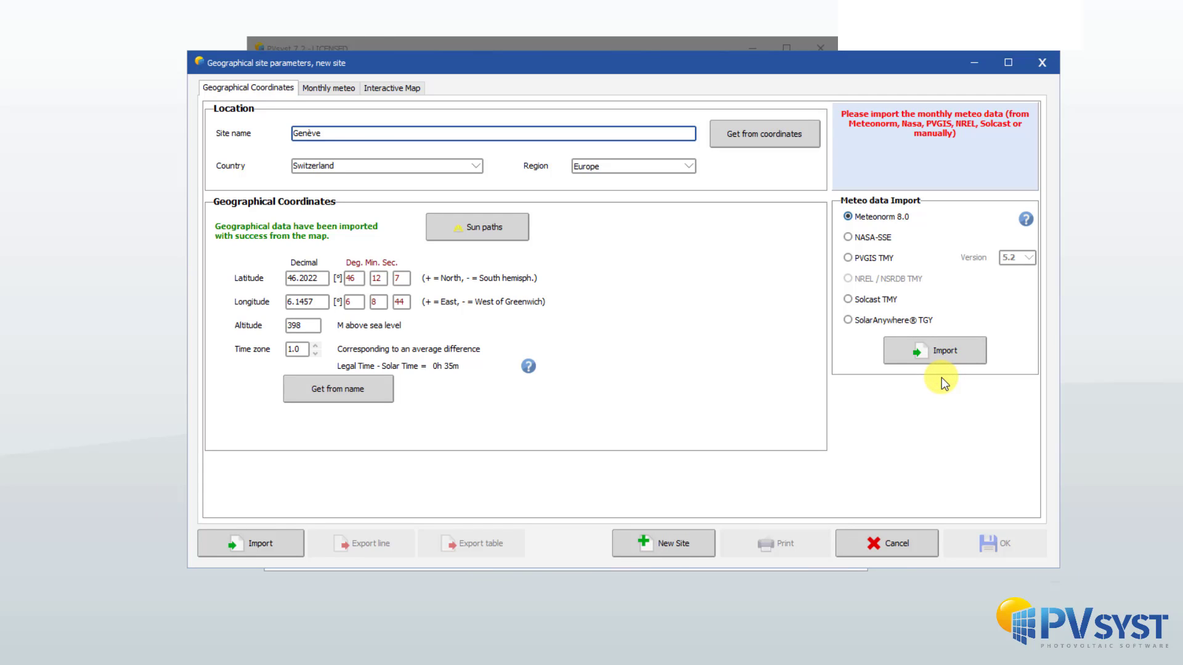
click(944, 352)
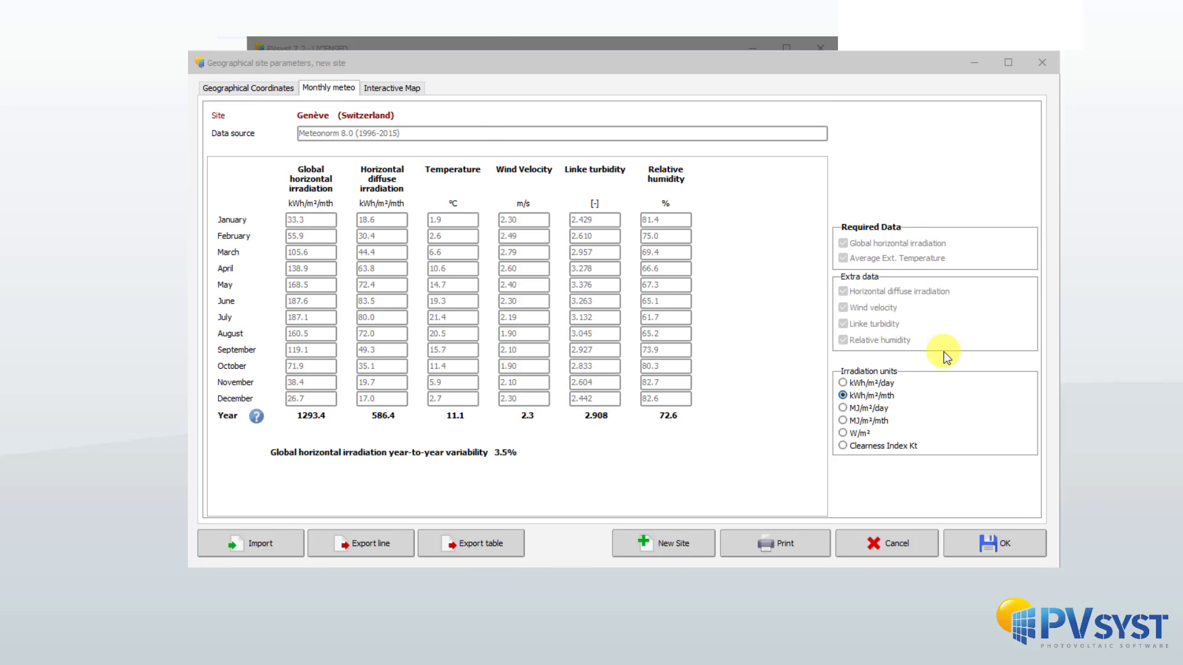
click(1008, 541)
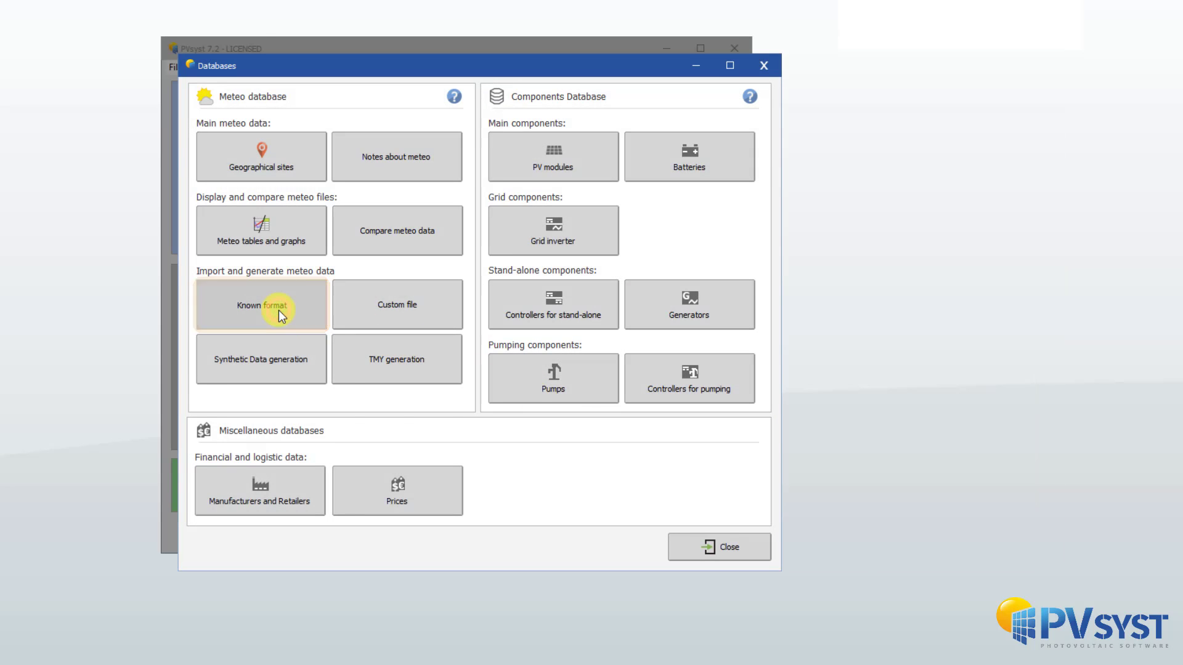
Step: Review the Geneva meteo file's tables, graphs and data quality
click(278, 310)
click(515, 161)
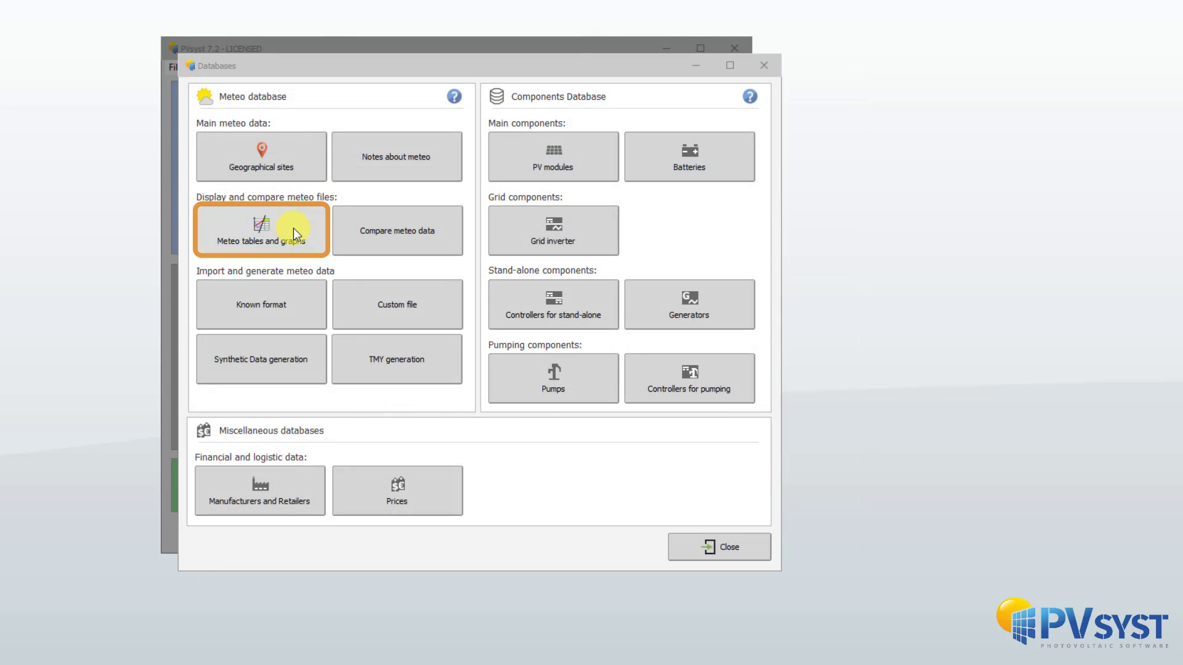
click(293, 228)
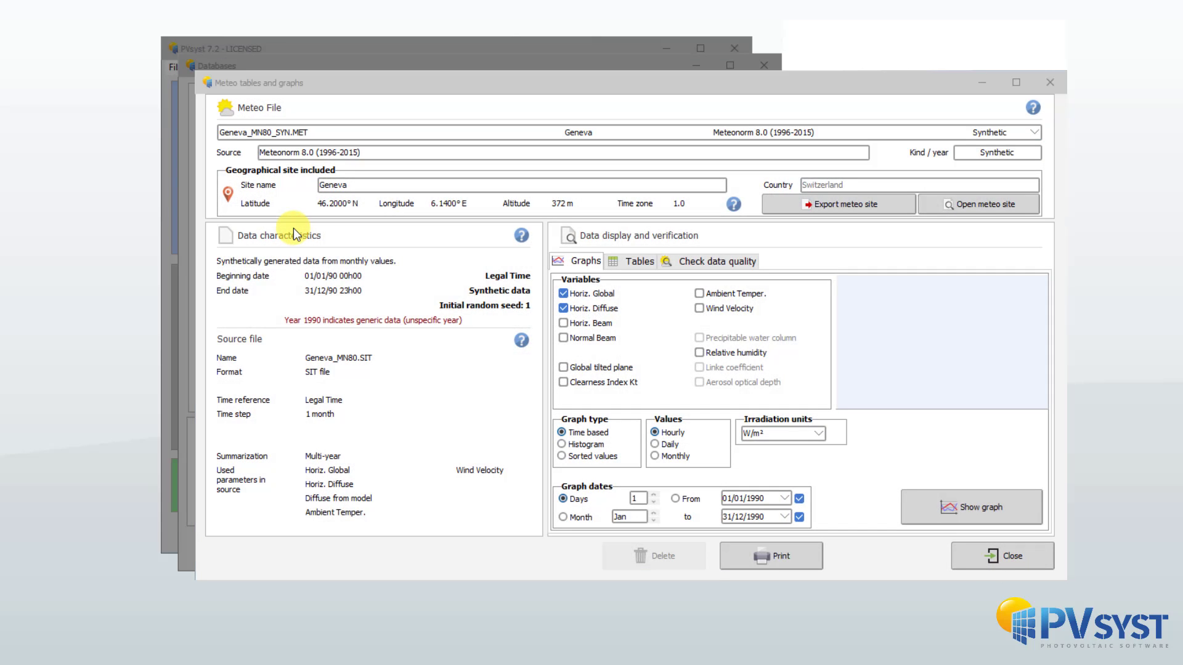
click(698, 260)
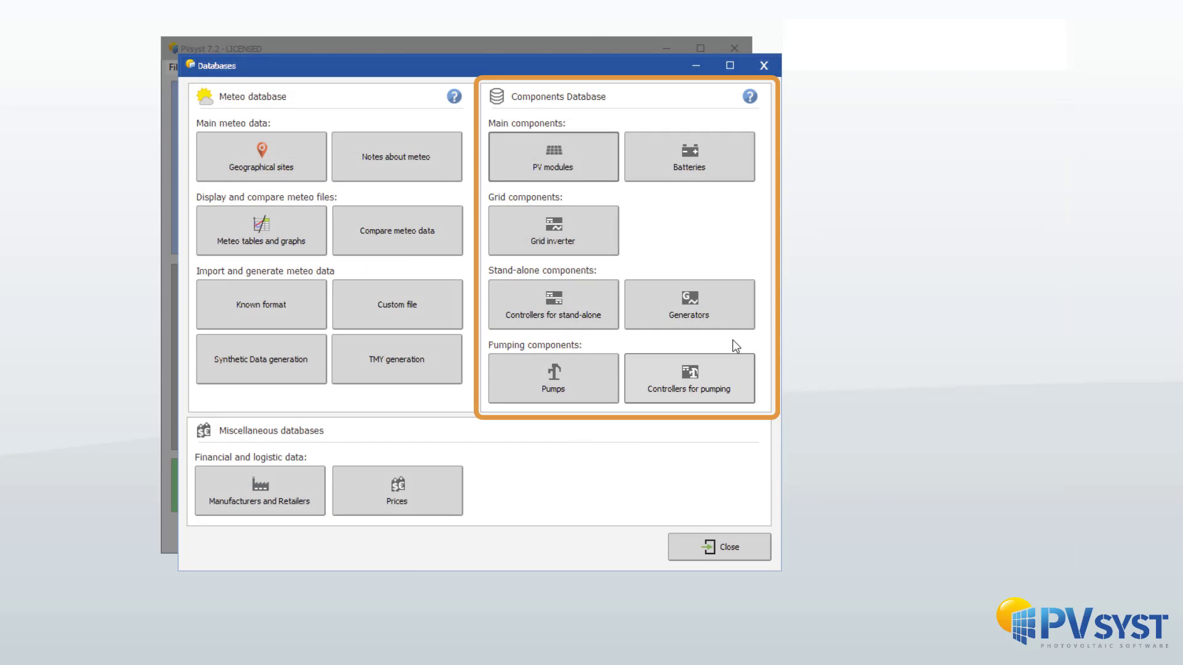
Step: View the generic 400 Wp module's I-V curves as a full-size graph
click(586, 171)
click(395, 423)
click(816, 570)
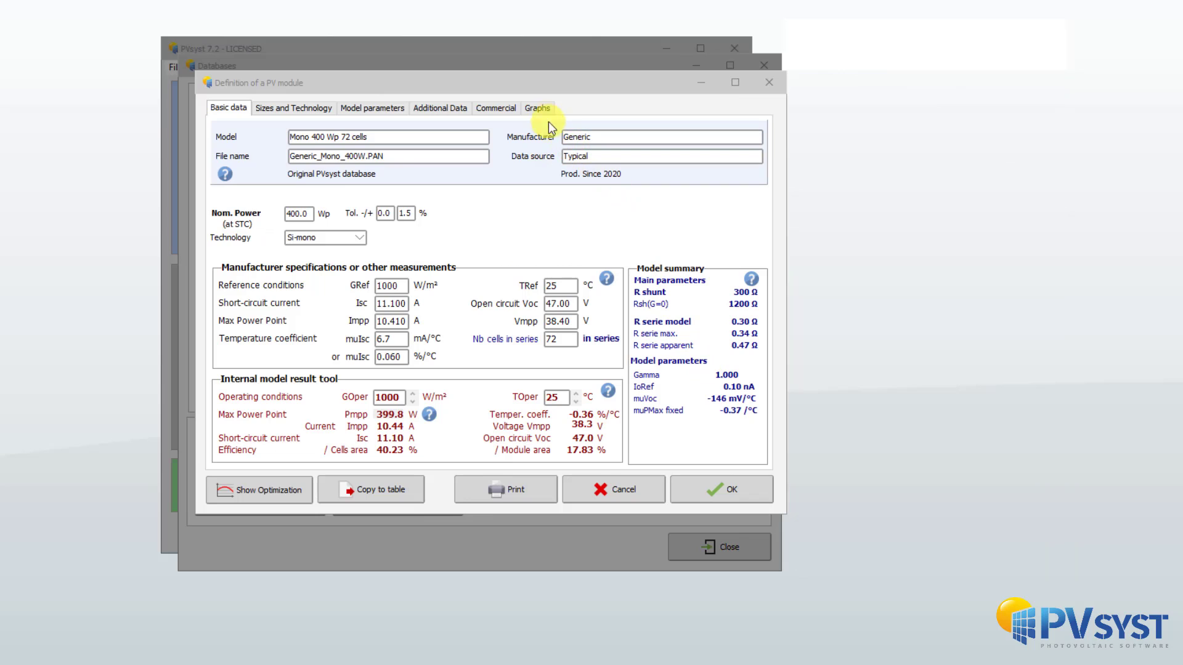
click(541, 110)
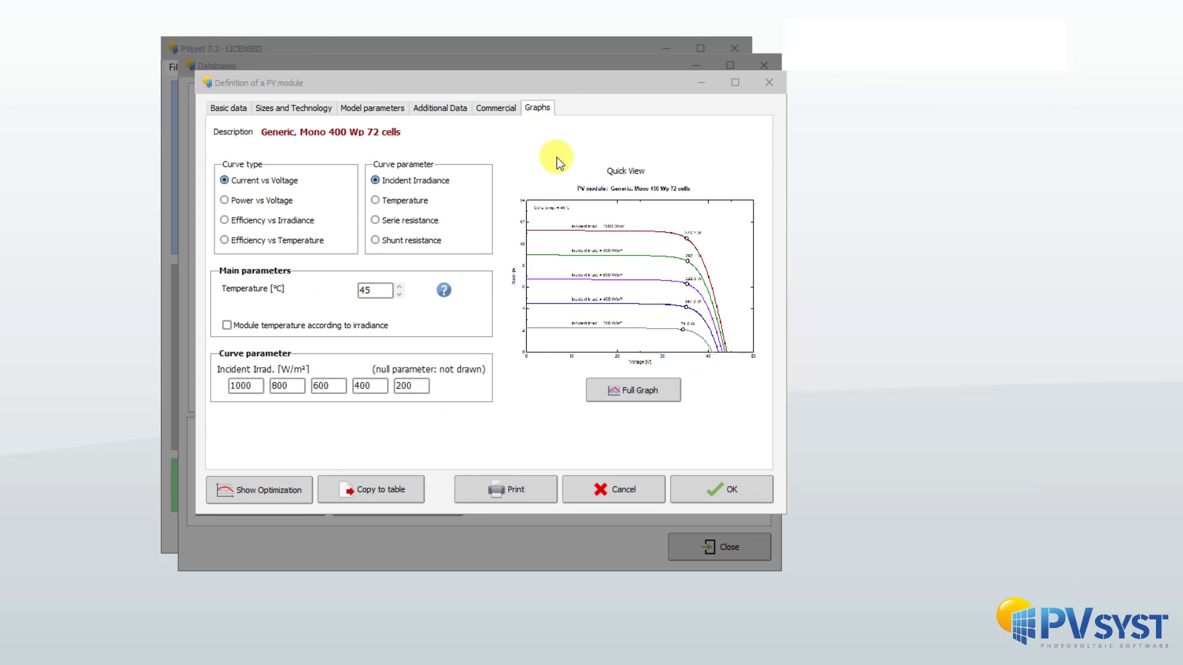
click(634, 391)
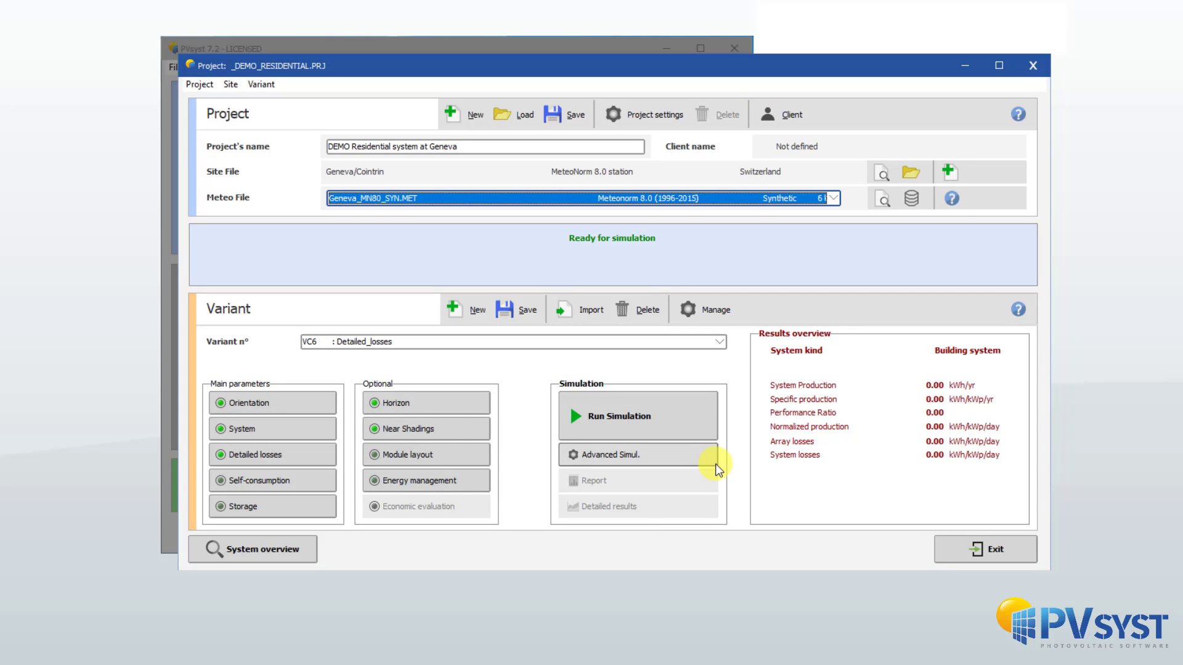
Step: Simulate the Detailed_losses variant and view its loss diagram
click(629, 423)
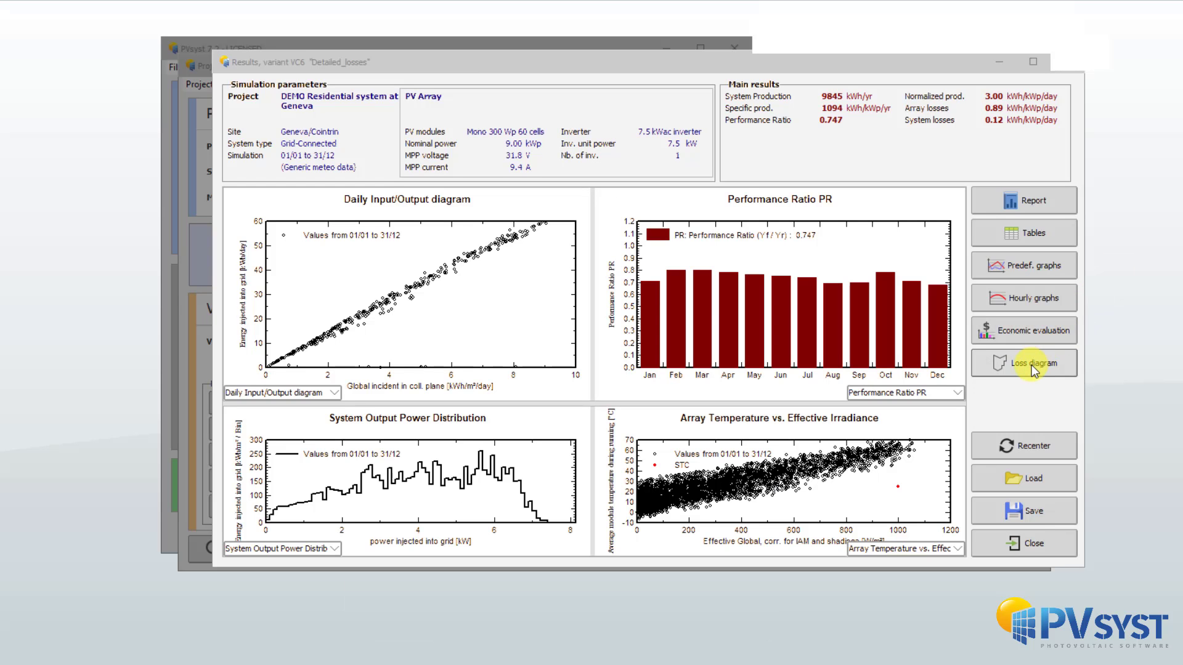
click(1031, 365)
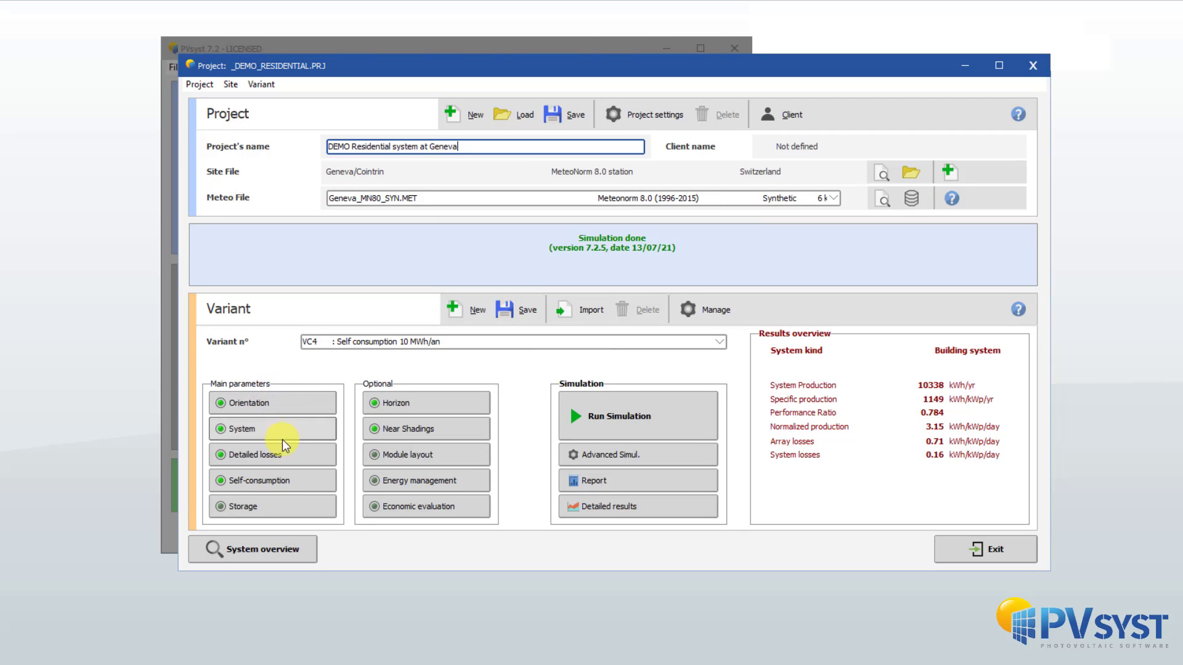
Step: Review the hourly self-consumption load profile and the variant's battery storage strategies
click(288, 478)
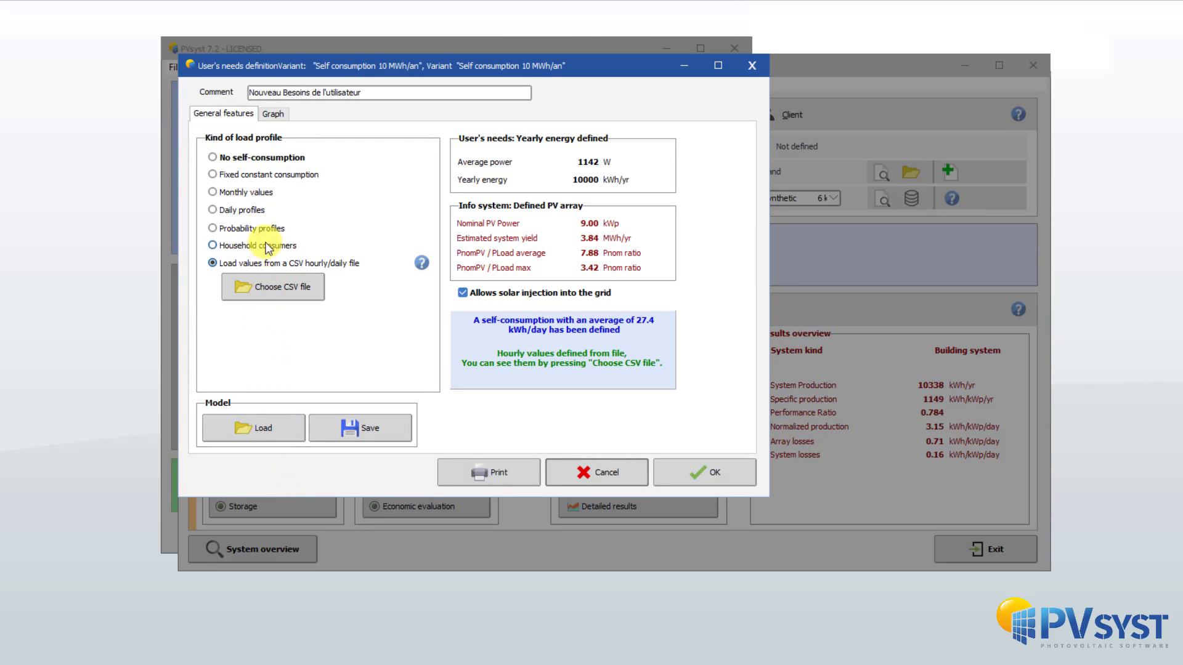
click(272, 115)
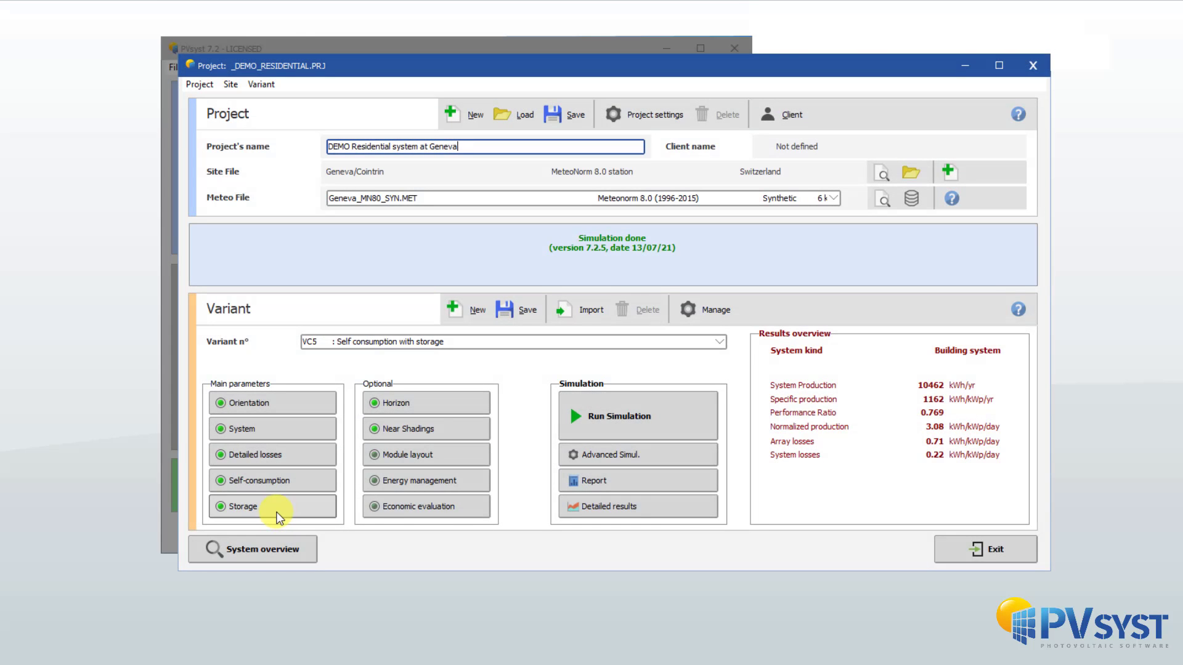
click(278, 515)
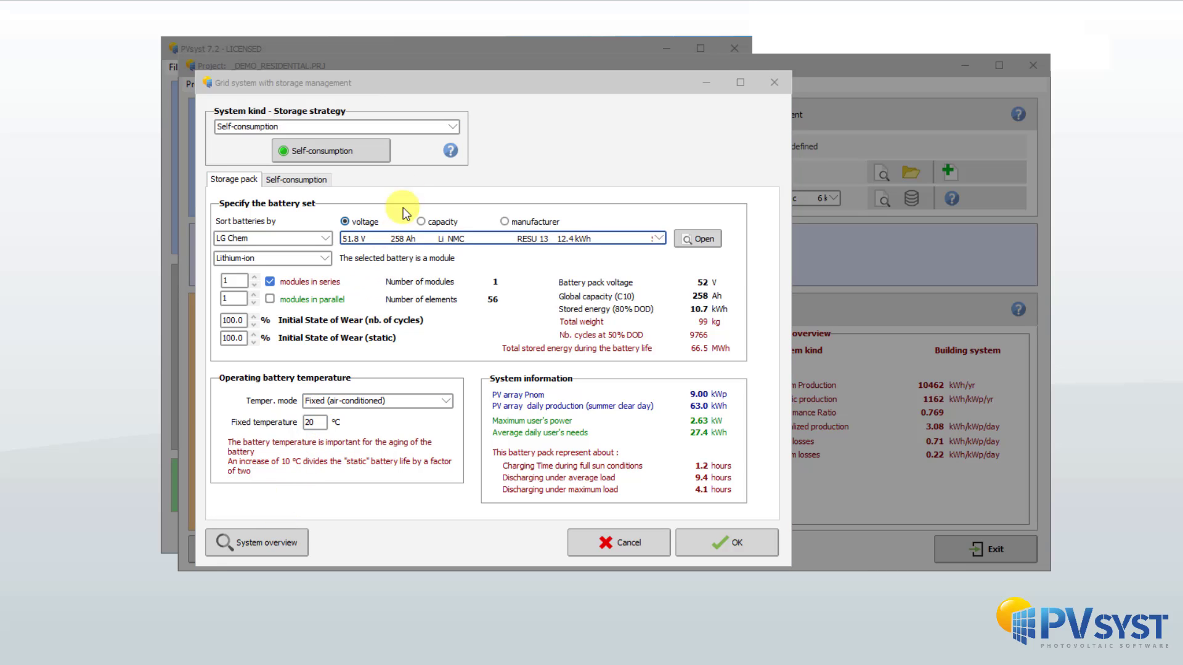
click(453, 129)
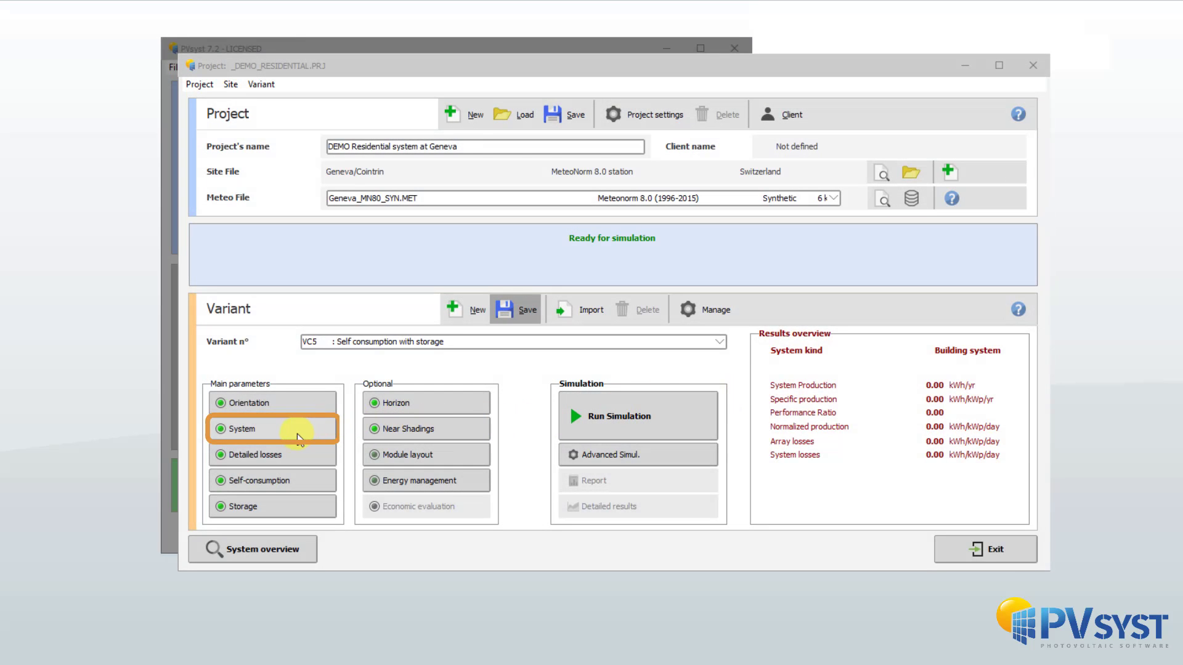
Step: Animate the bifacial sheds, view Marseille's financial results, and open advanced simulation options
click(311, 429)
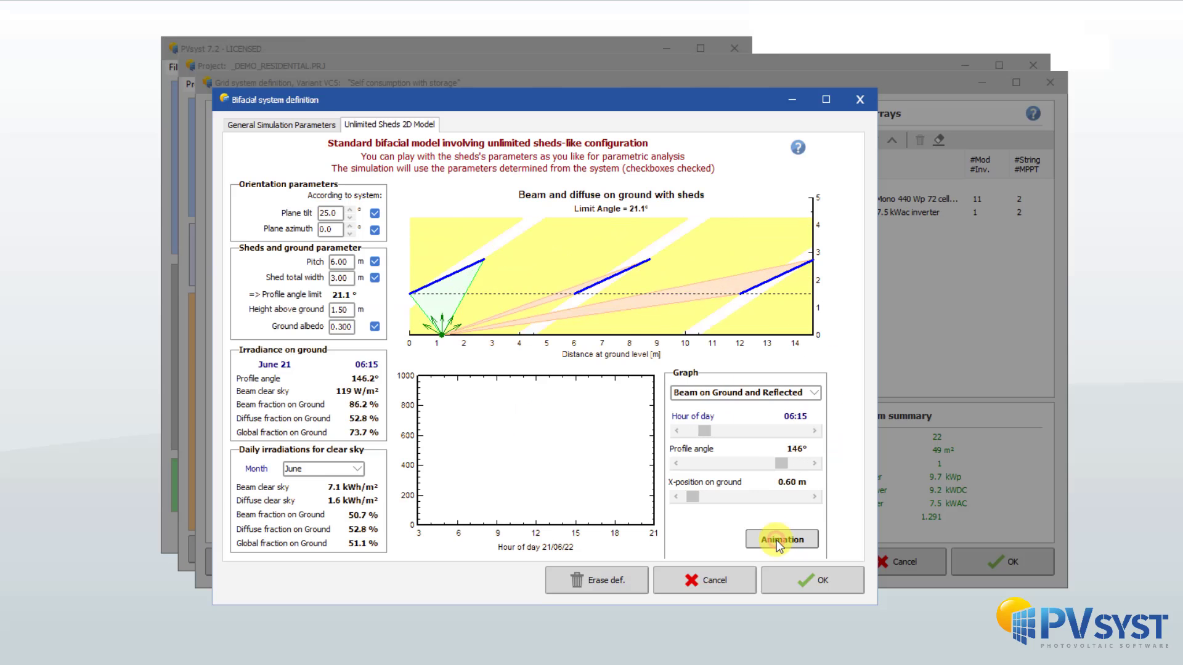
click(779, 540)
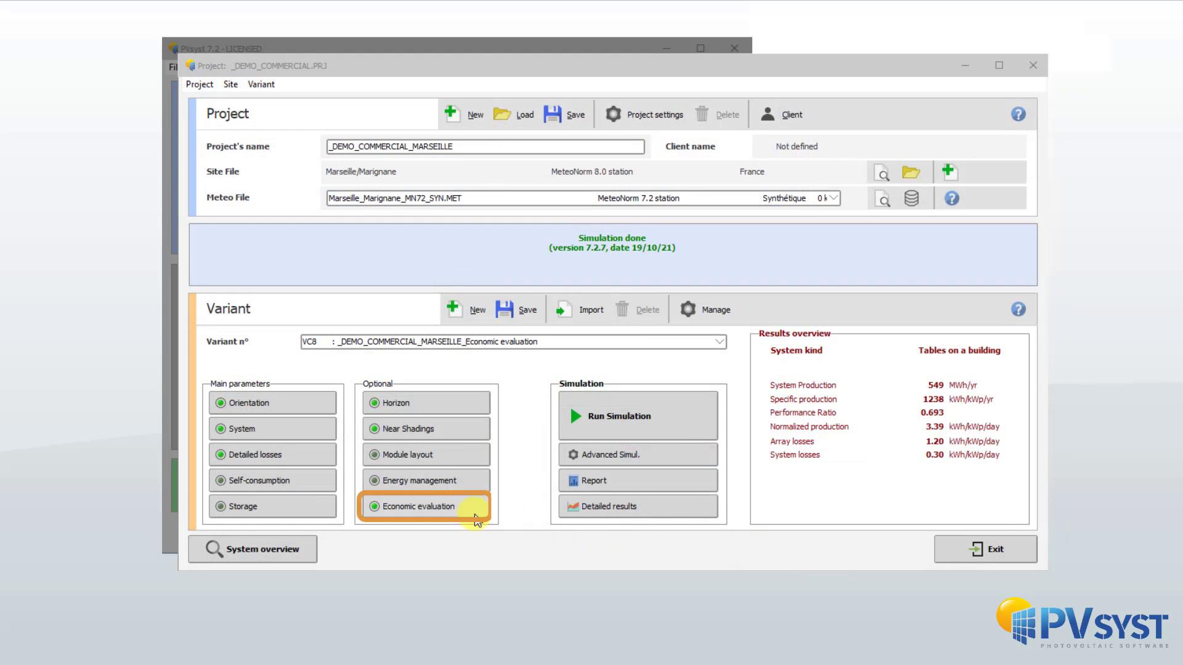
click(444, 510)
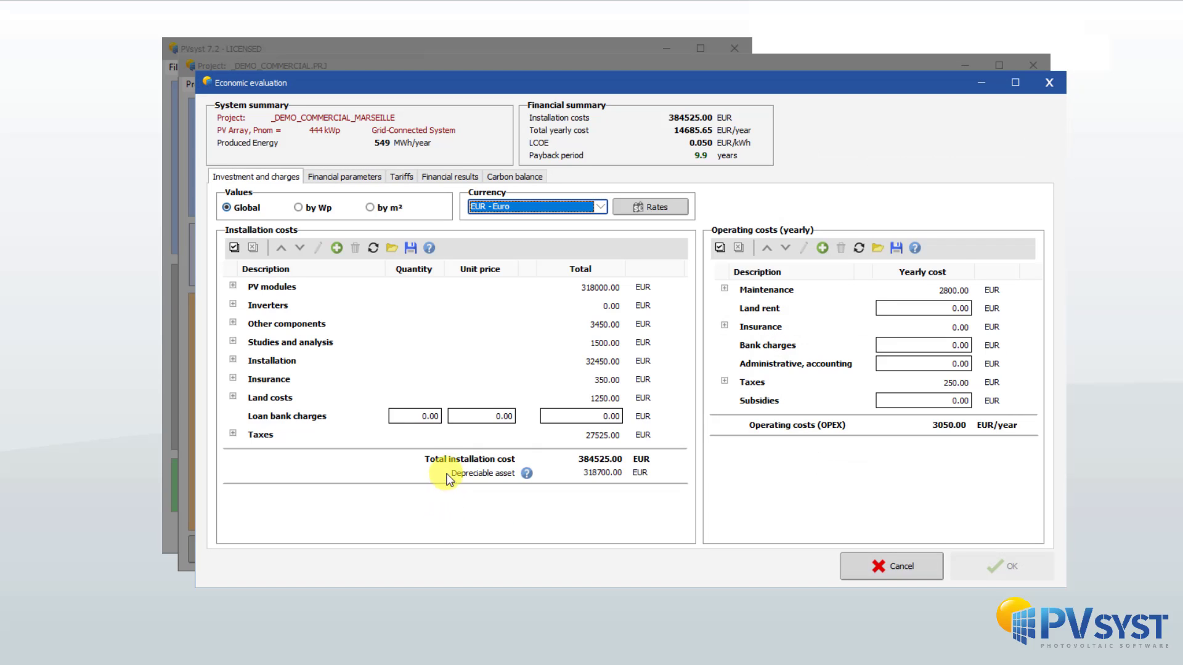
click(442, 178)
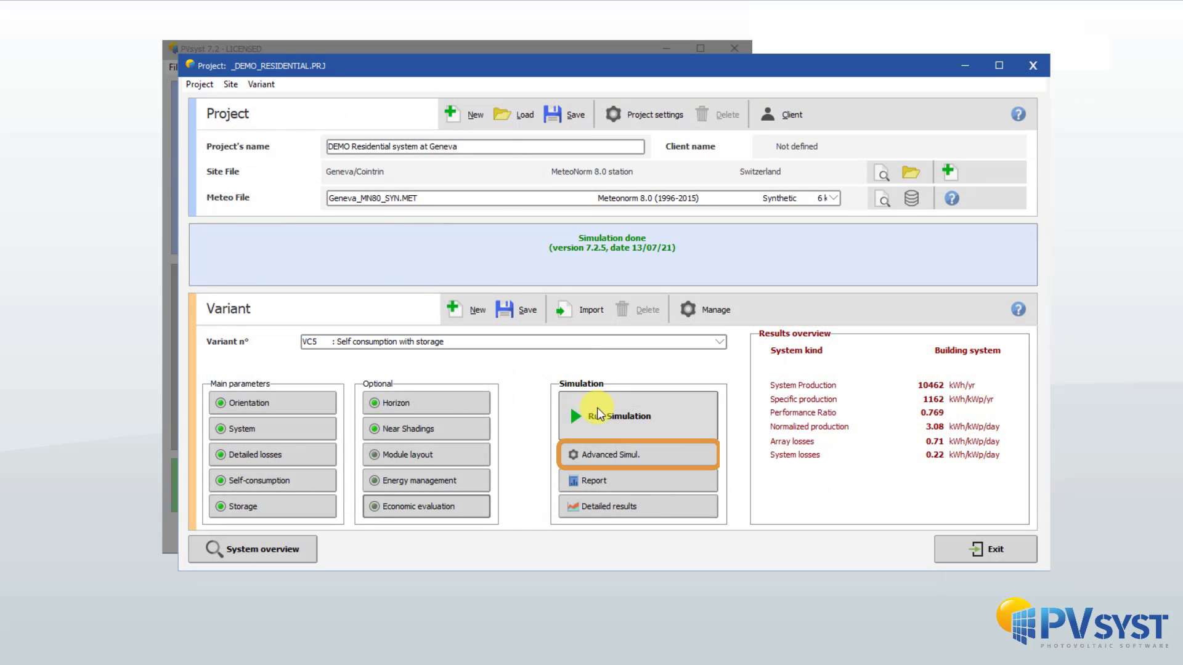
click(615, 455)
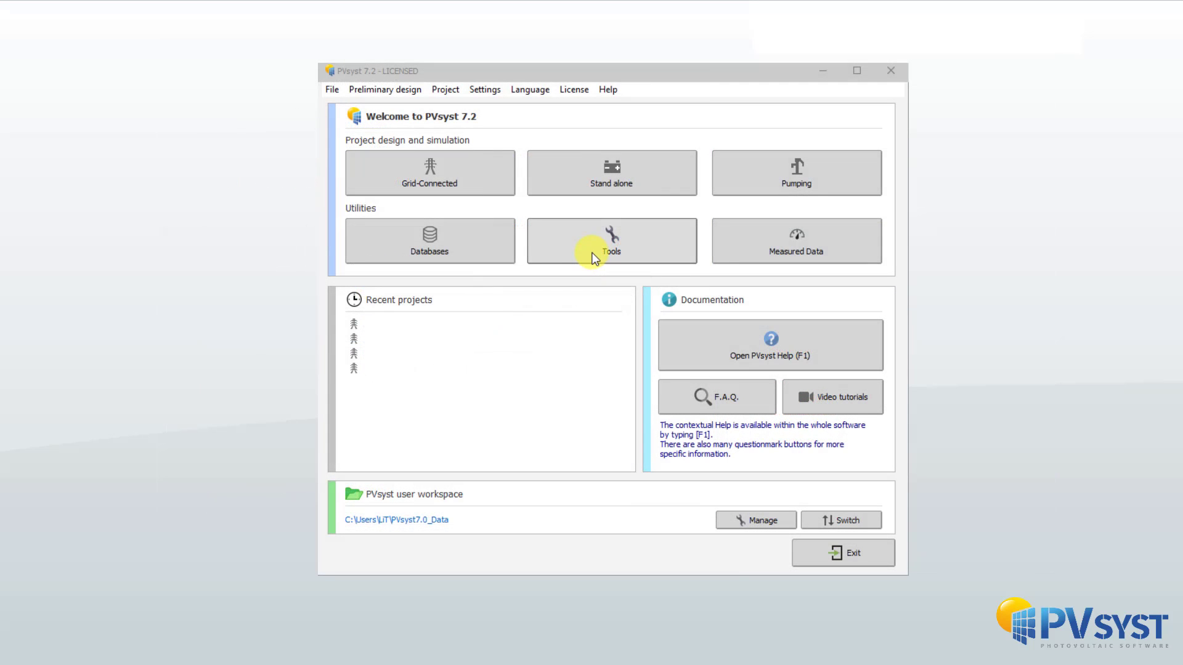
click(593, 258)
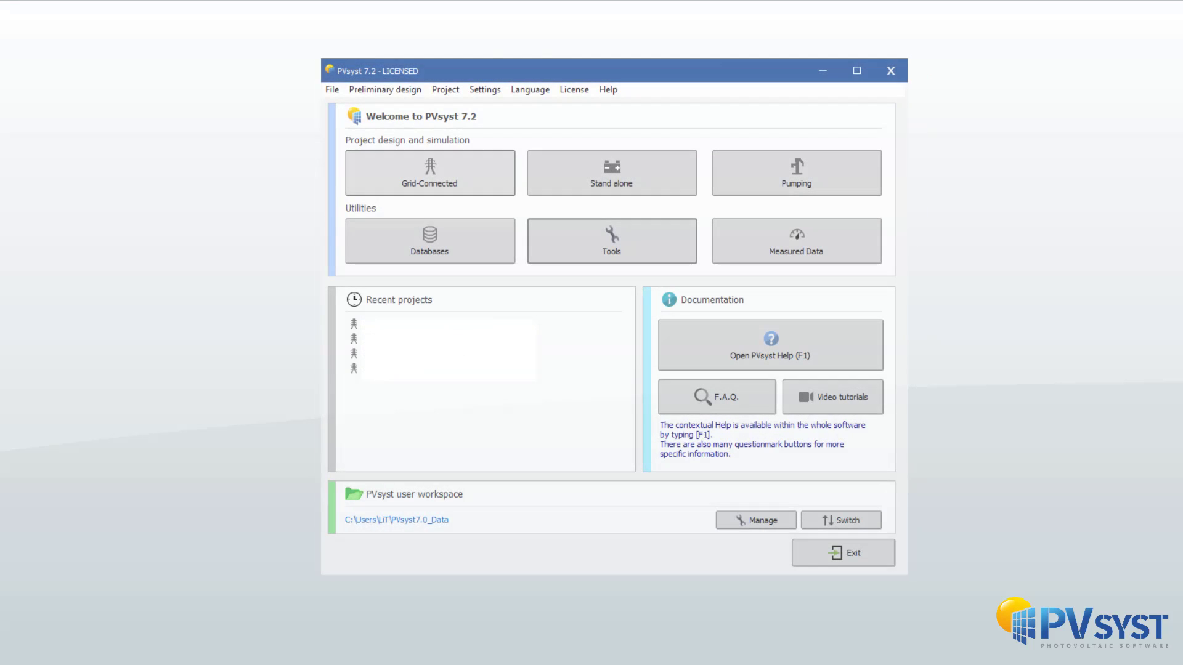
click(407, 90)
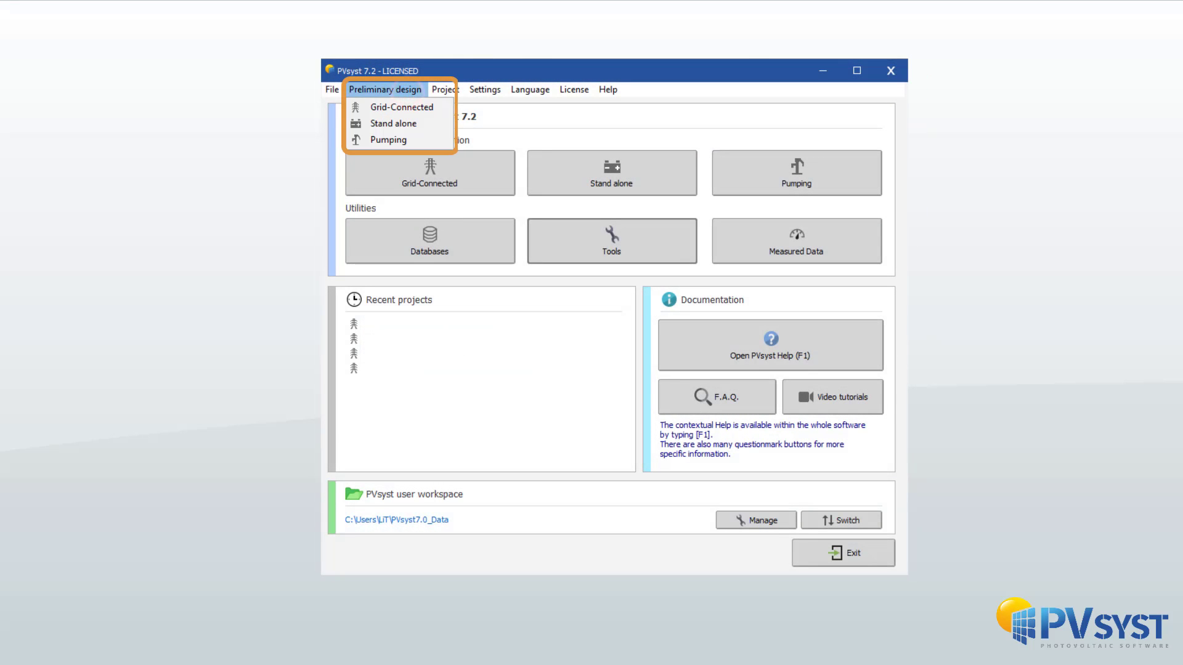